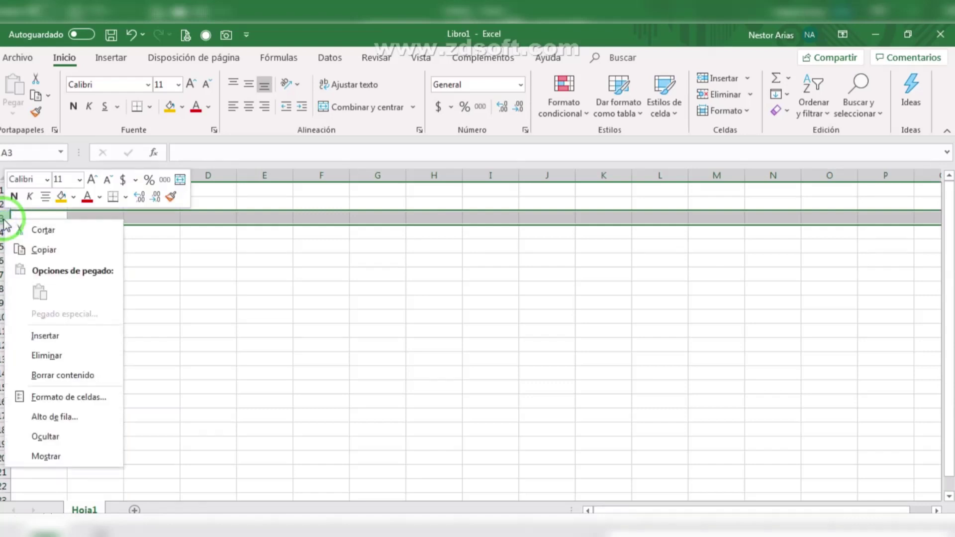
Delete row 3 and row 4 from the Hoja1 sheet.
click(64, 355)
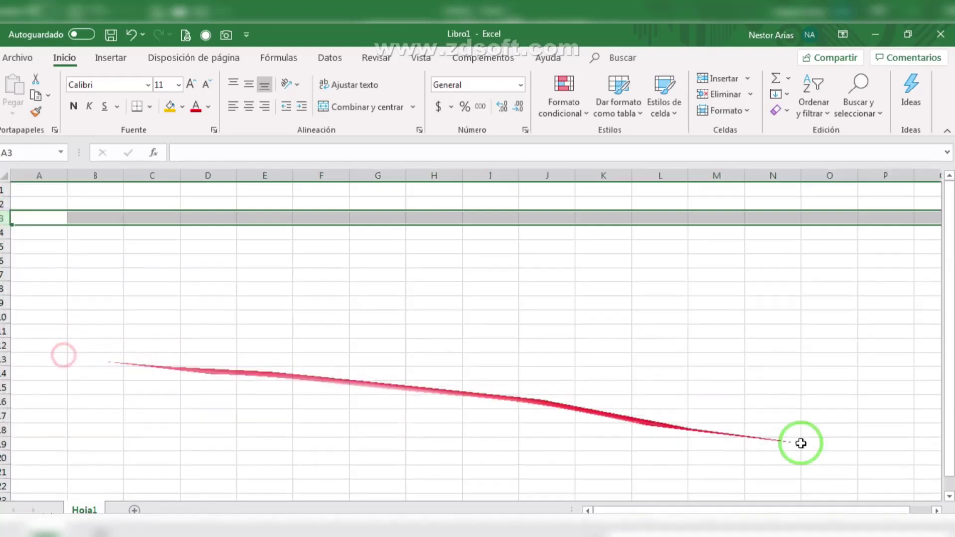
right_click(2, 232)
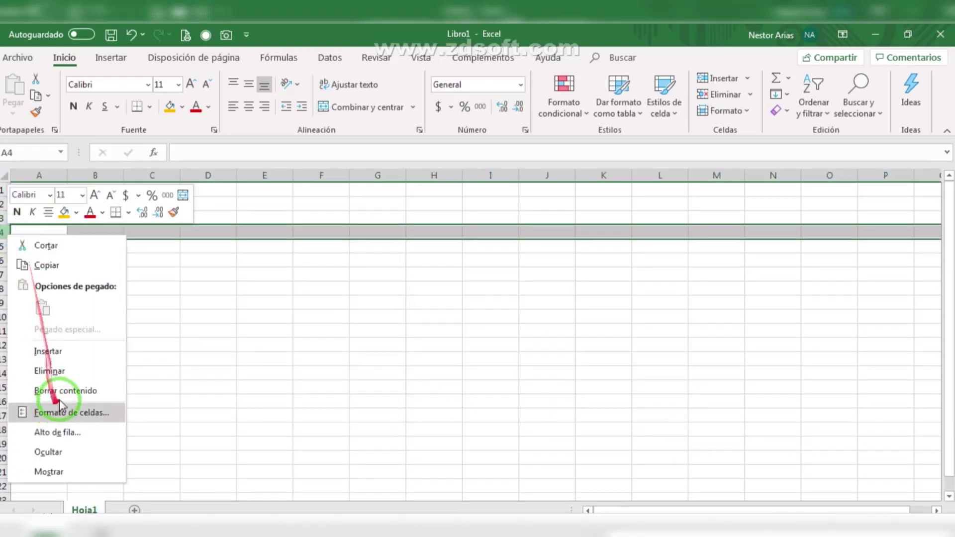
click(52, 372)
click(279, 300)
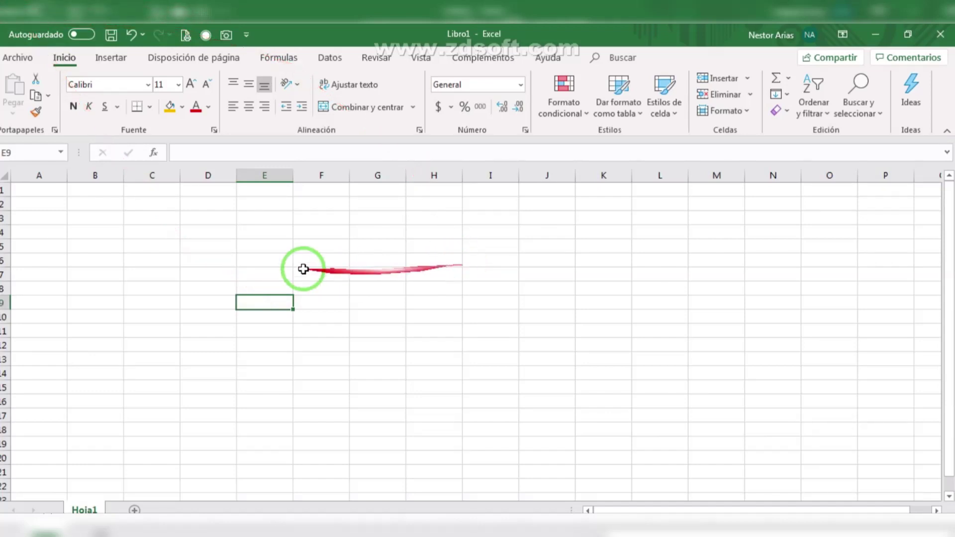
click(430, 288)
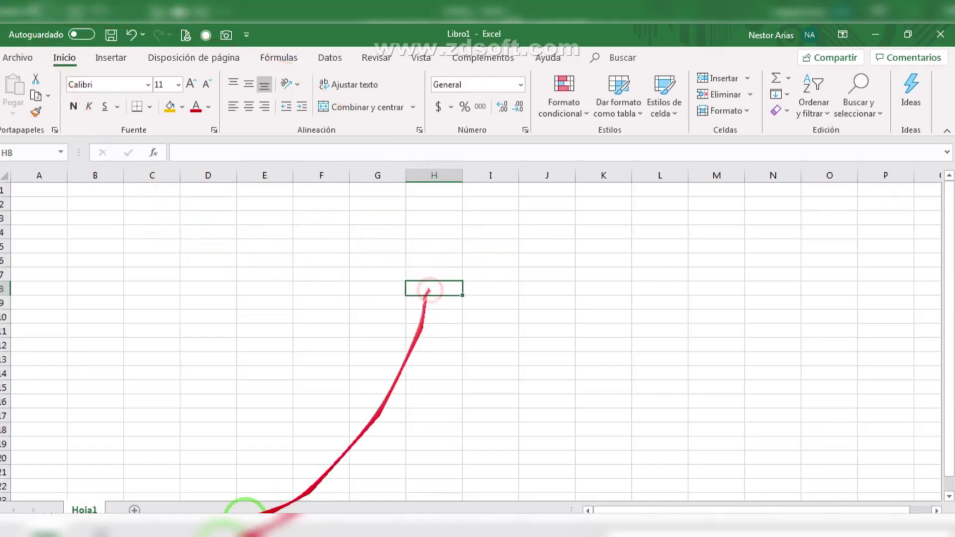
Add three new worksheets, Hoja2, Hoja3 and Hoja4, to the workbook and make Hoja4 the active sheet.
click(134, 509)
click(176, 509)
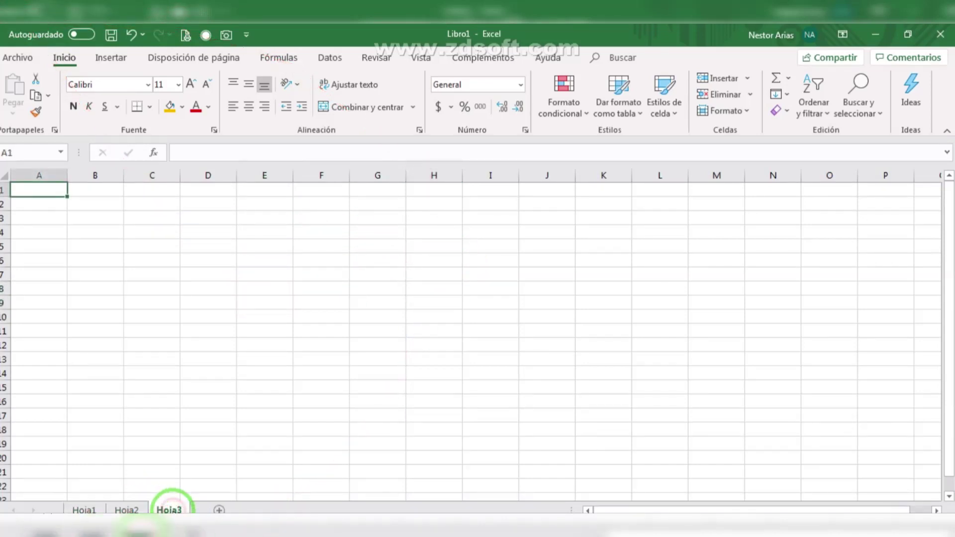
click(225, 508)
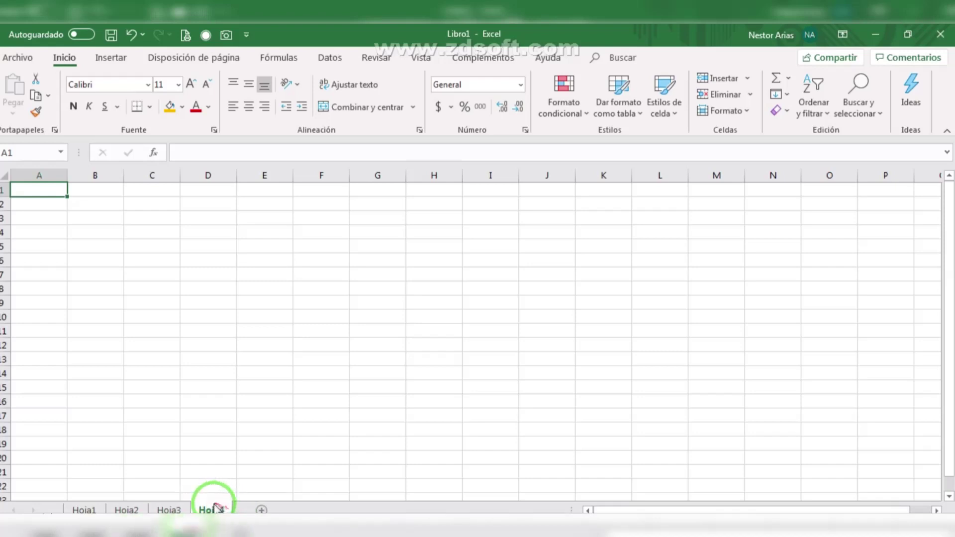
click(86, 510)
click(214, 509)
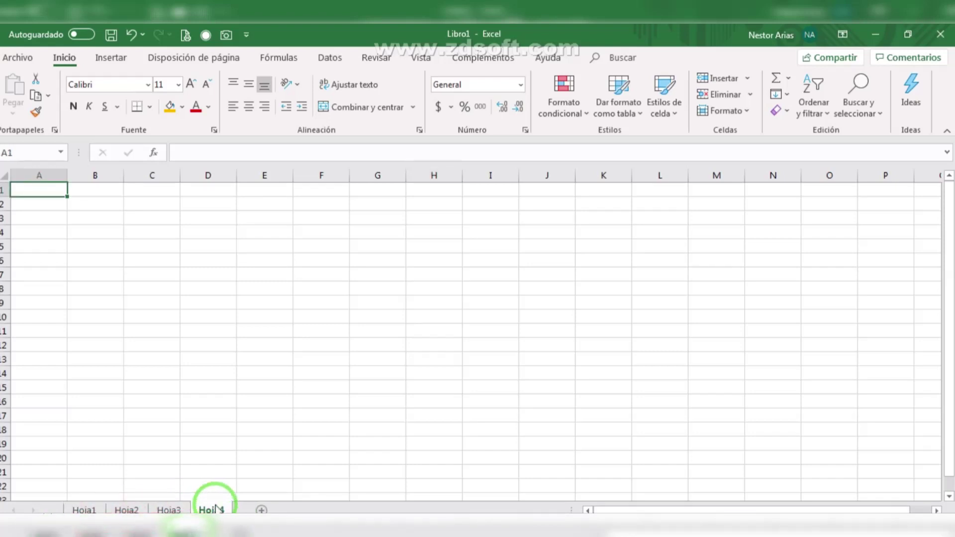
Rename the Hoja4 and Hoja3 sheets, giving each a different person's first name.
right_click(216, 506)
click(262, 347)
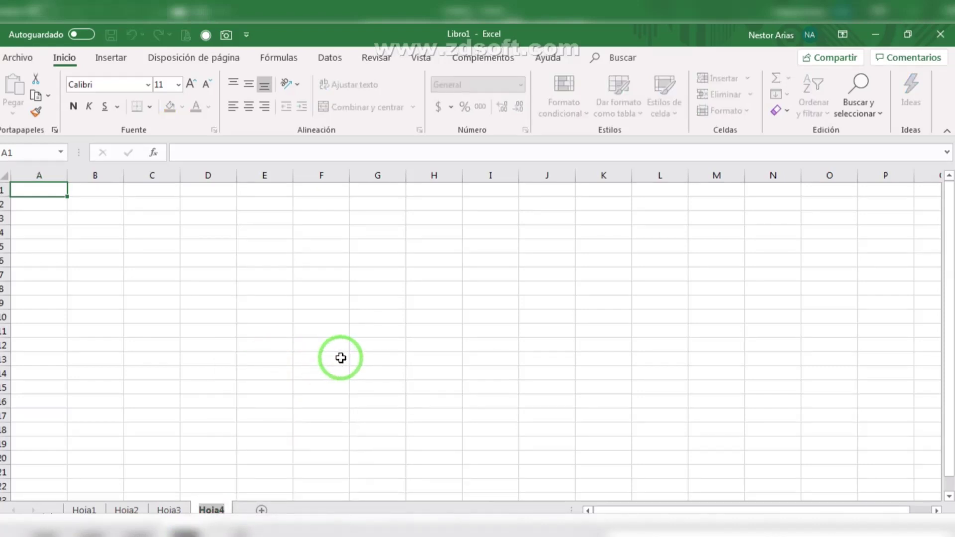
click(351, 409)
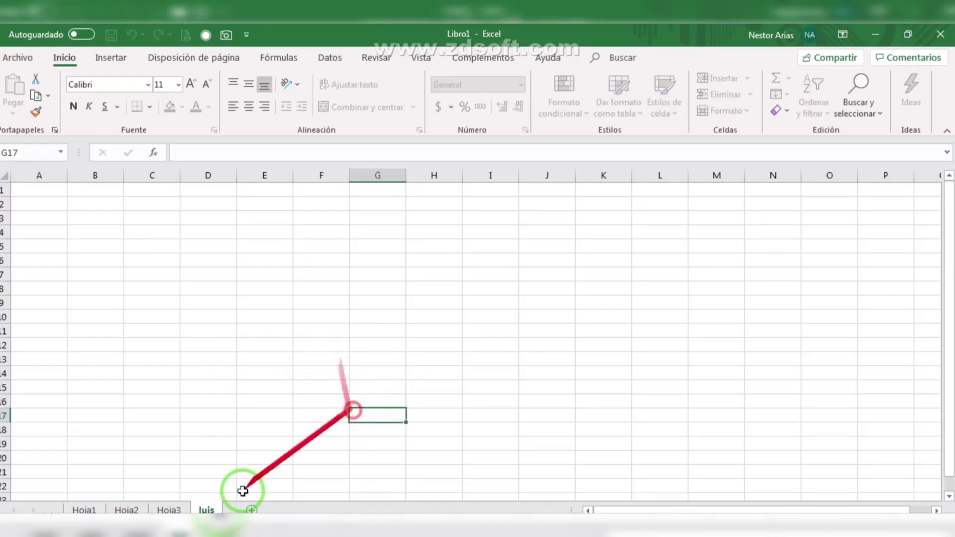
click(170, 508)
right_click(164, 503)
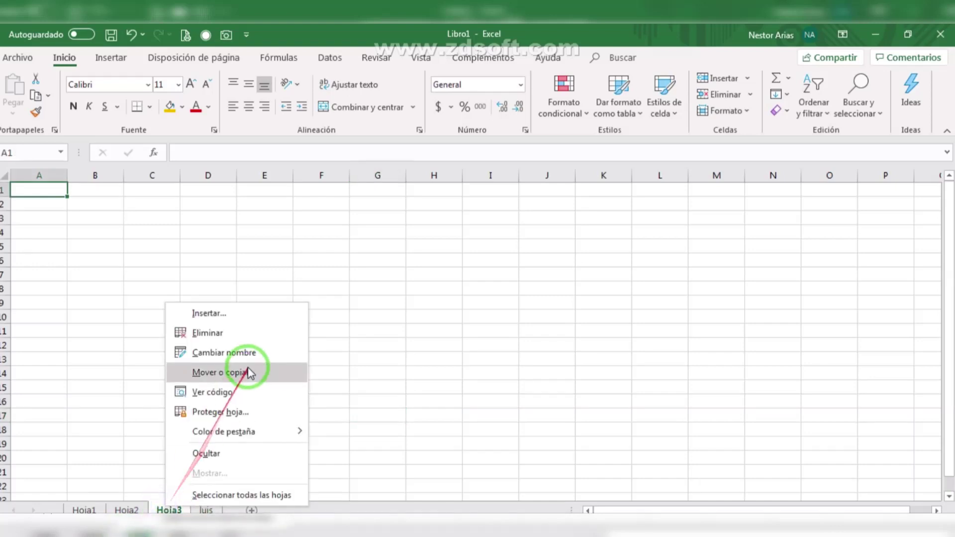
click(238, 354)
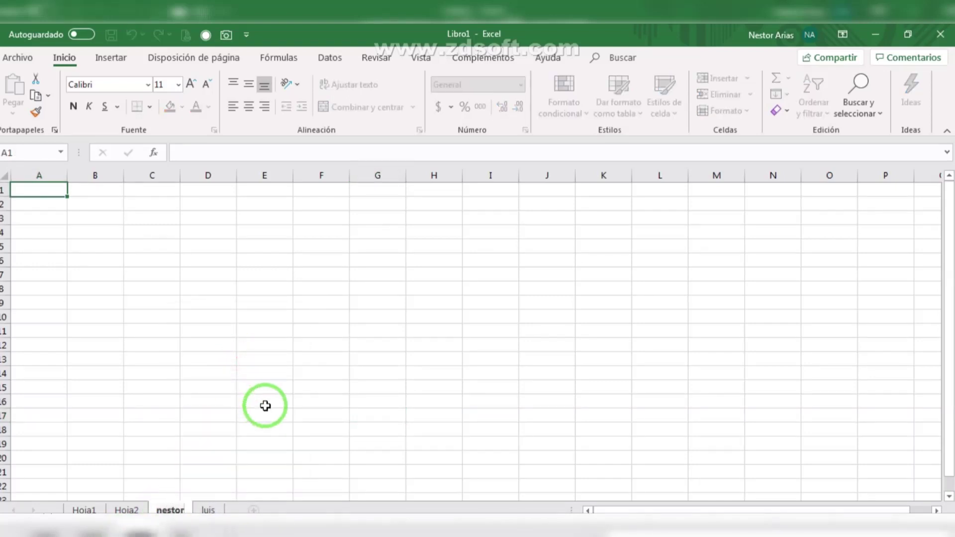
click(265, 406)
Color the third sheet's tab light green and the fourth sheet's tab blue, using standard colors.
right_click(161, 508)
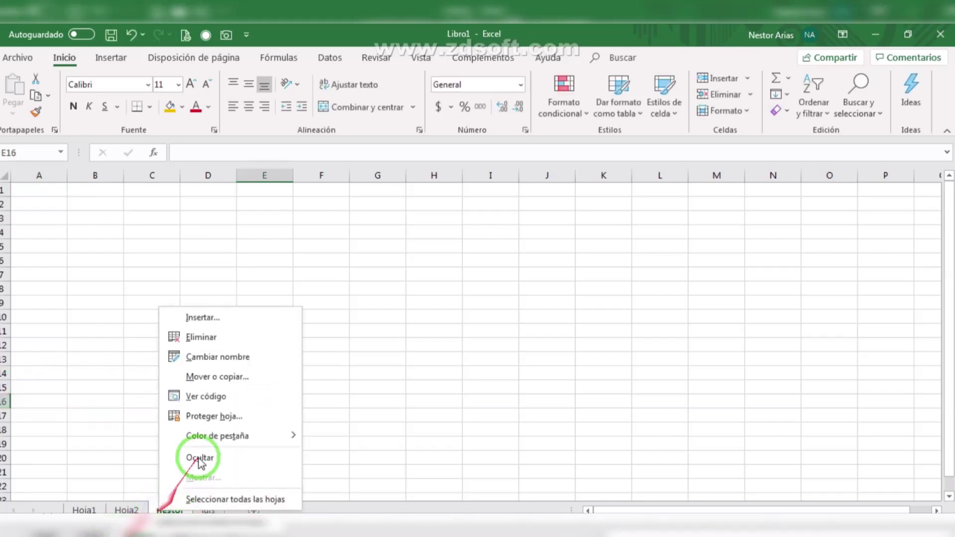
mouse_move(228, 434)
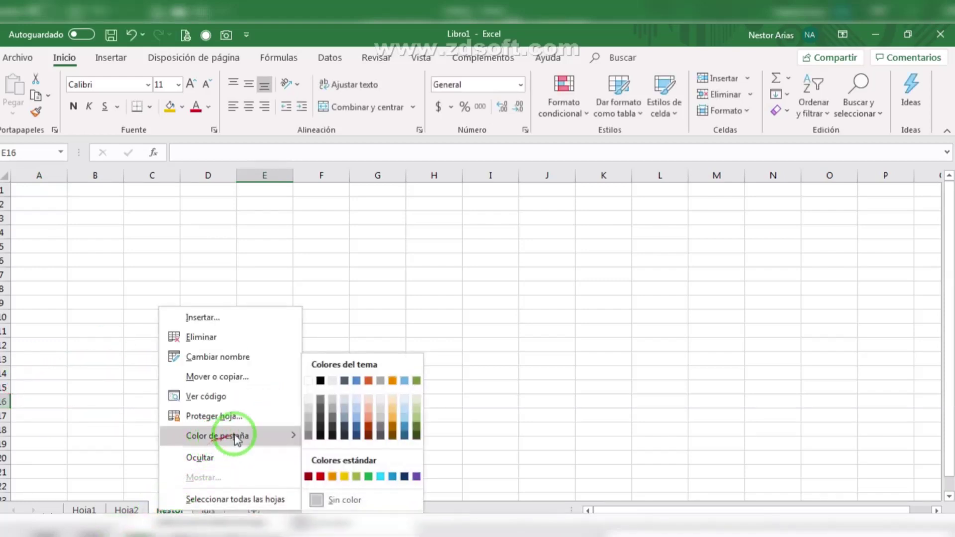
click(356, 477)
click(209, 508)
right_click(208, 508)
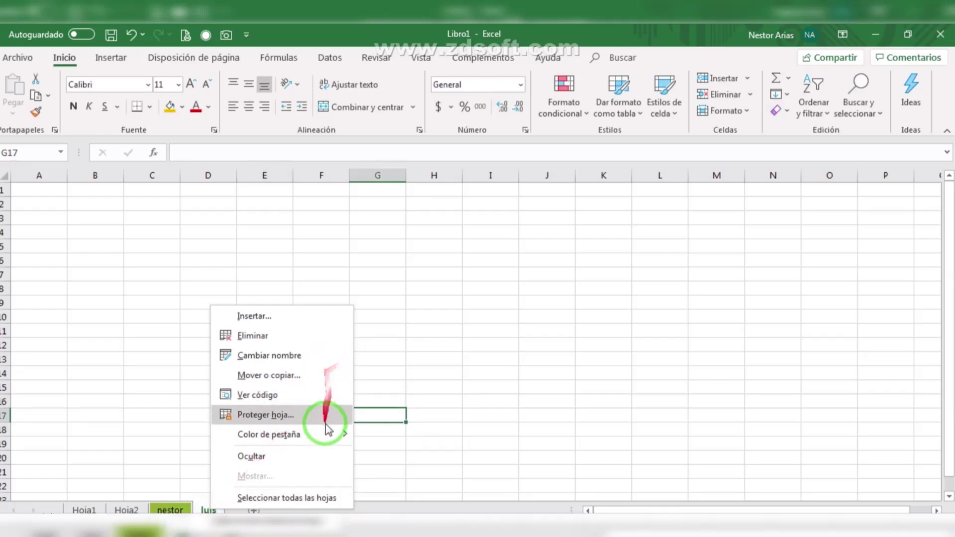
mouse_move(334, 432)
click(437, 476)
click(547, 357)
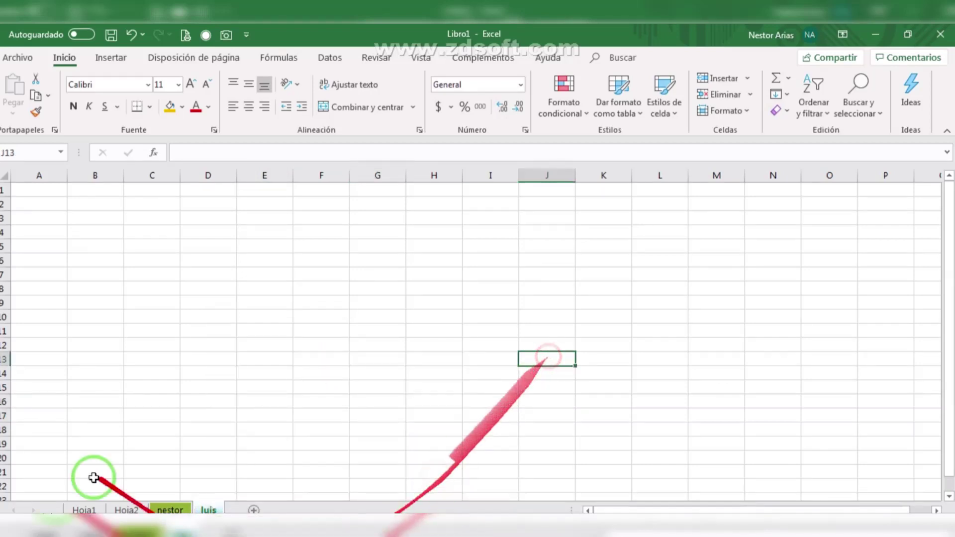
Apply all borders to the range E2:I14 on the fourth sheet.
drag(278, 204, 492, 369)
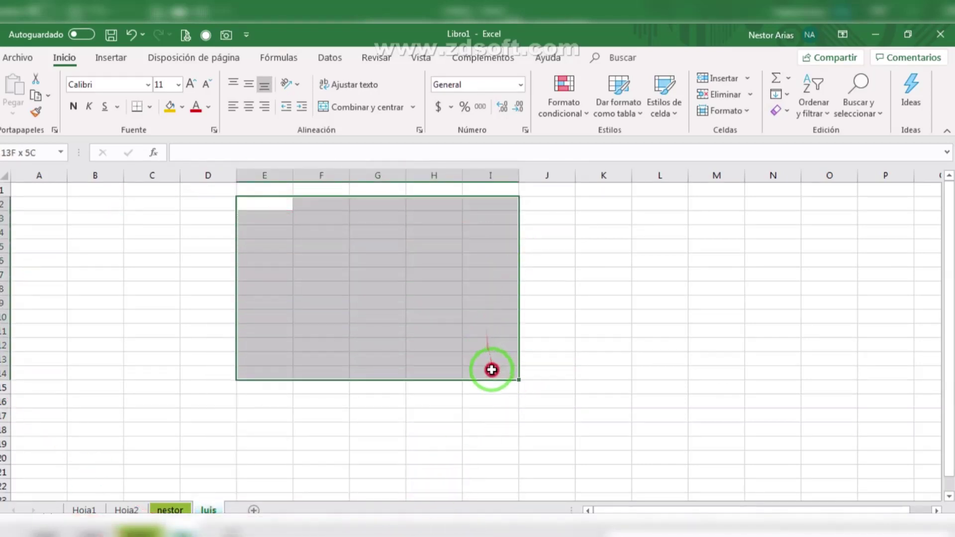
click(150, 106)
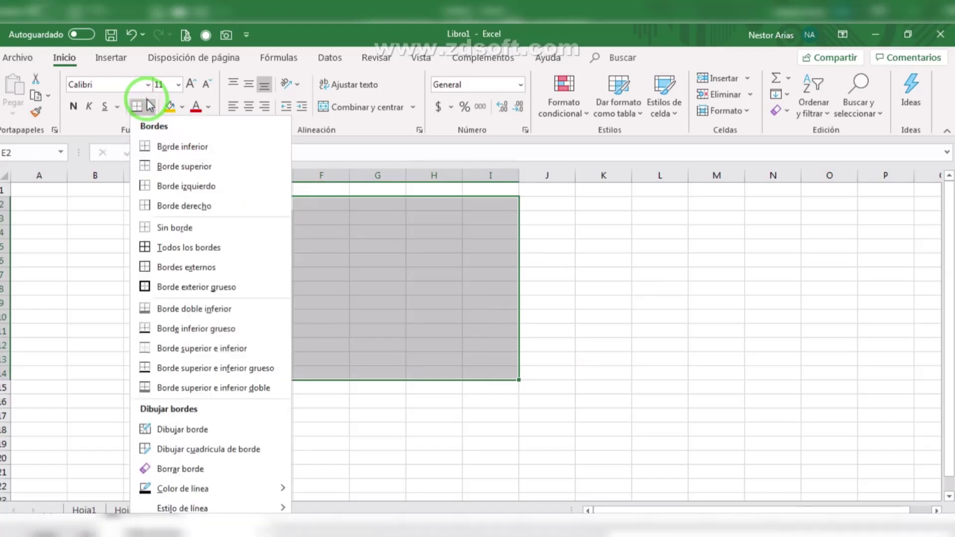
click(150, 106)
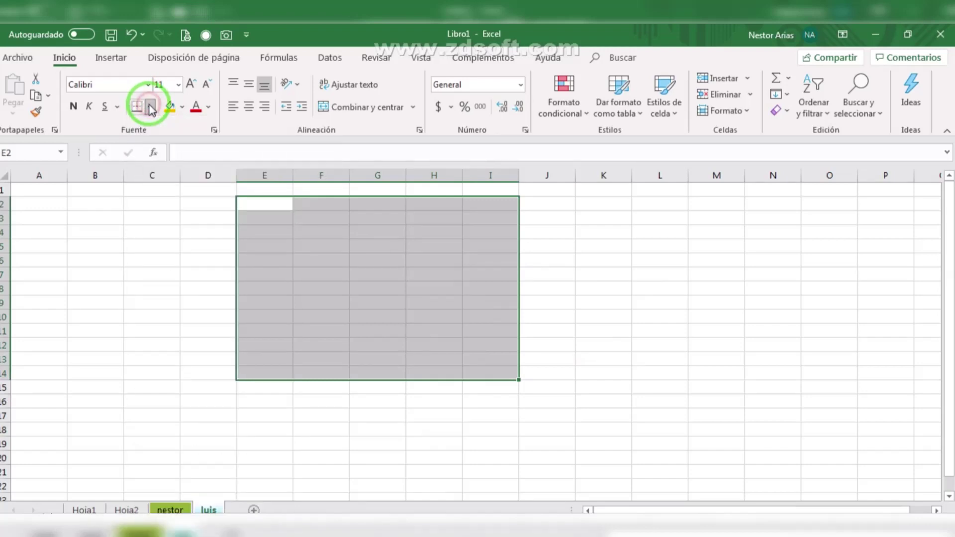
click(150, 107)
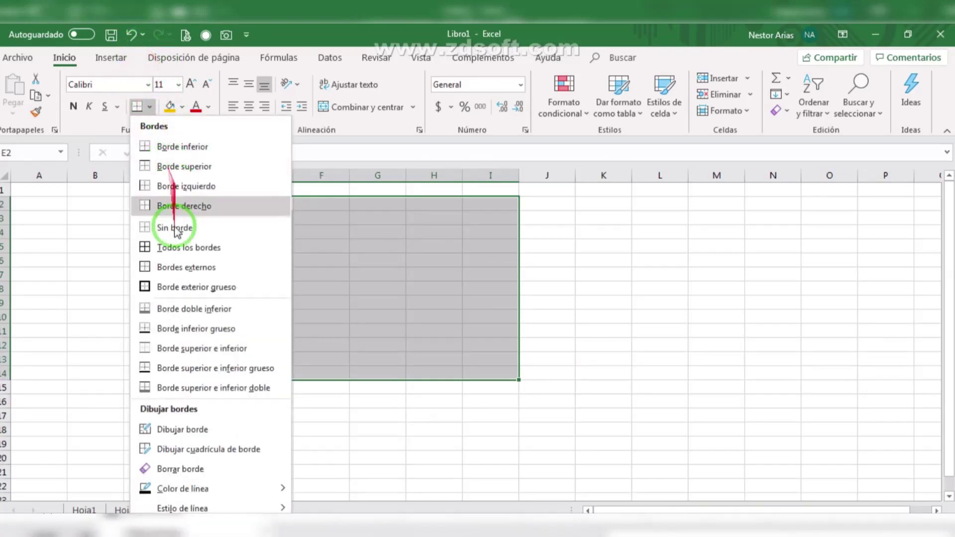
click(170, 270)
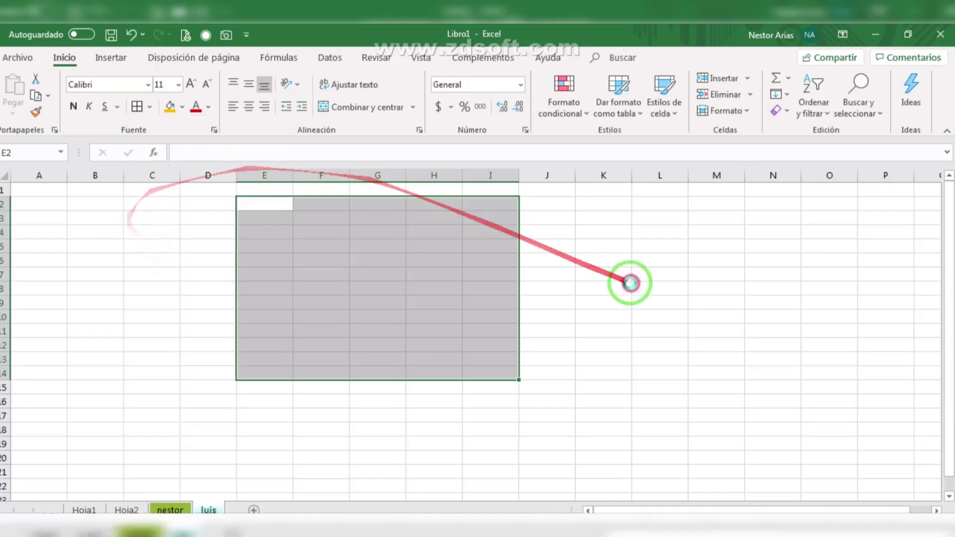
click(626, 285)
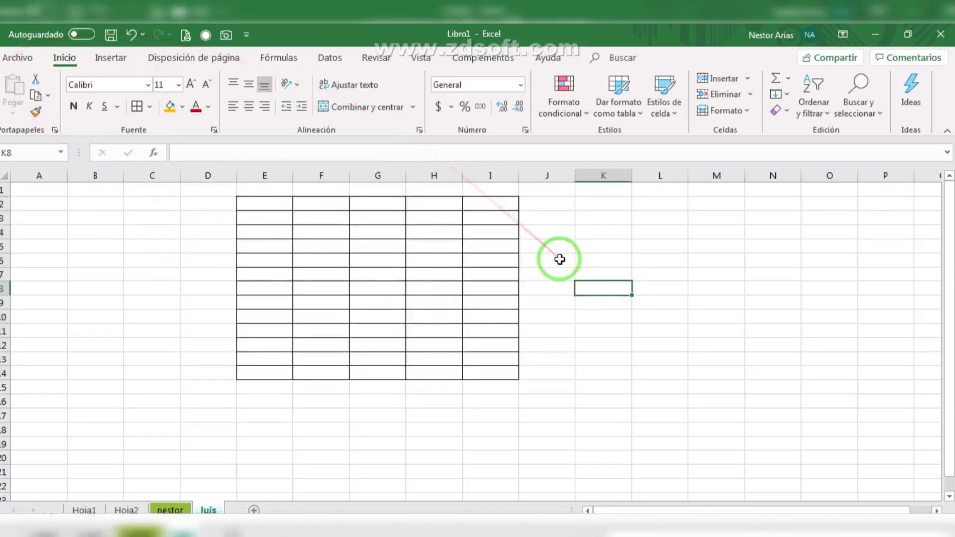
drag(596, 290, 646, 291)
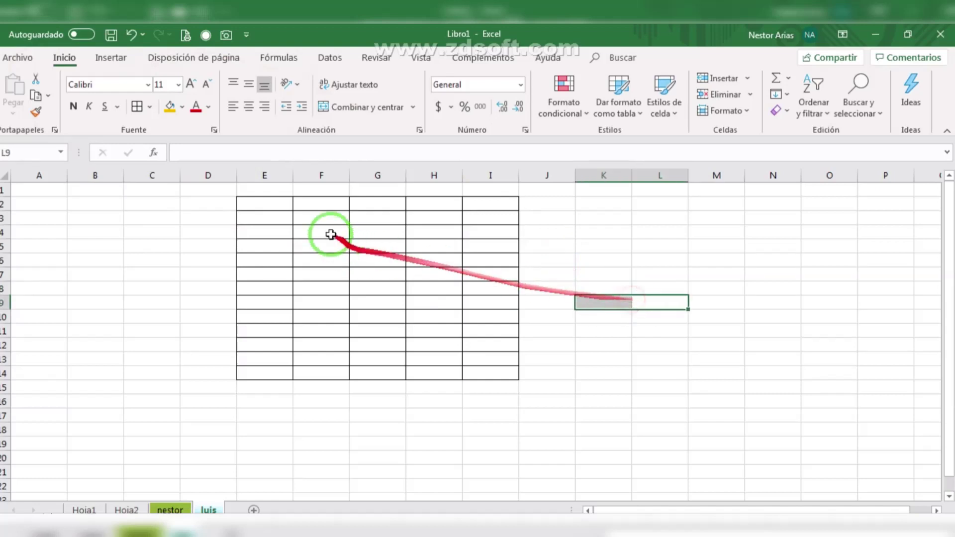
Fill the table's first row, E2:I2, with gold.
click(263, 206)
drag(263, 205, 481, 203)
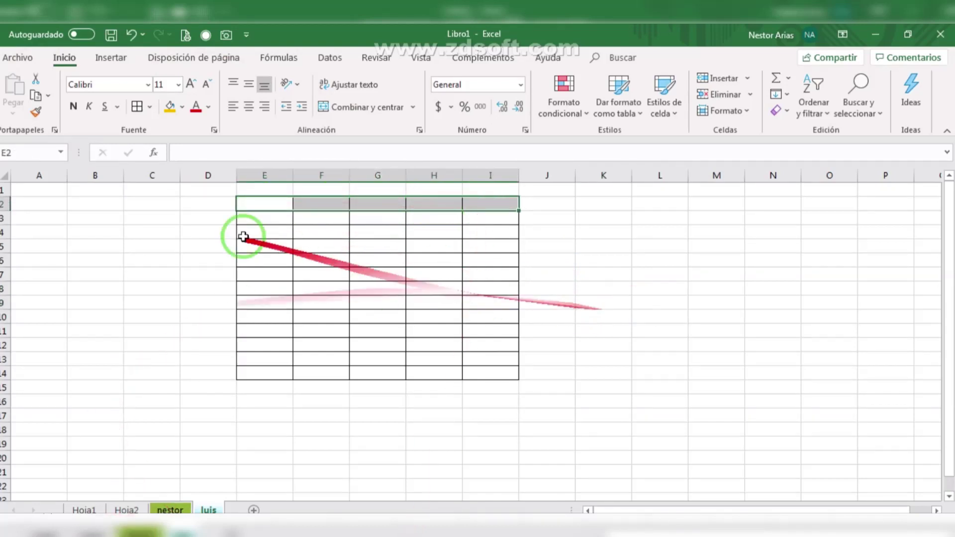
click(169, 106)
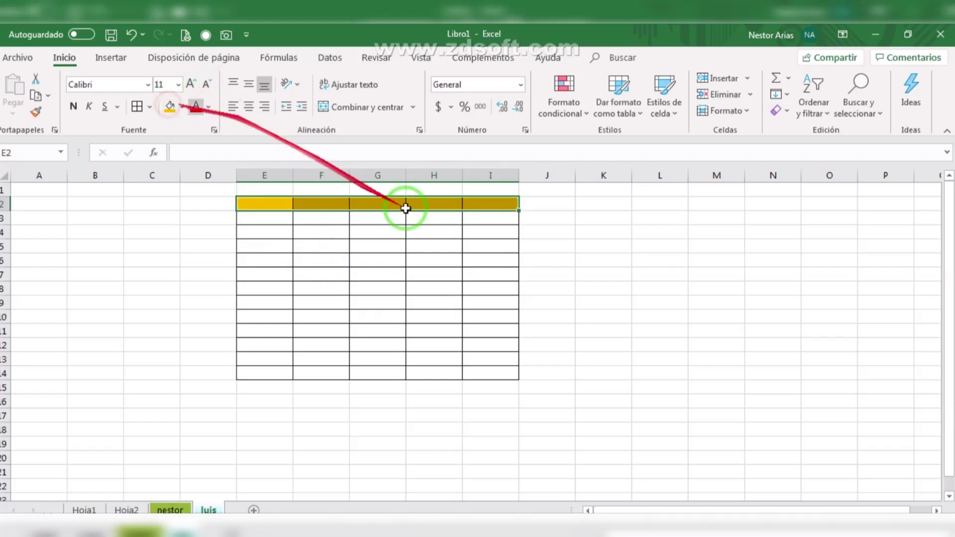
click(591, 263)
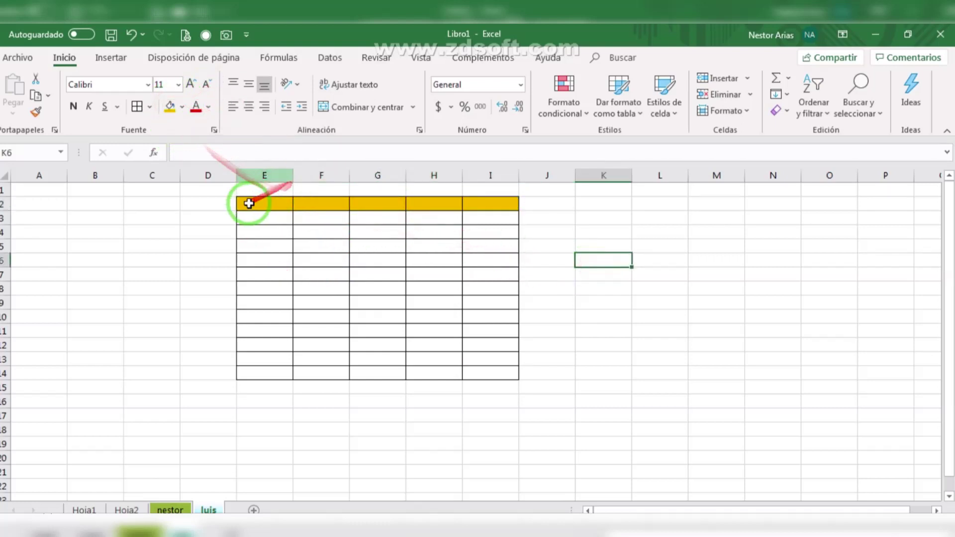
Format the header cells E2:I2 with wrapped text and merge them into one cell.
drag(249, 200, 471, 203)
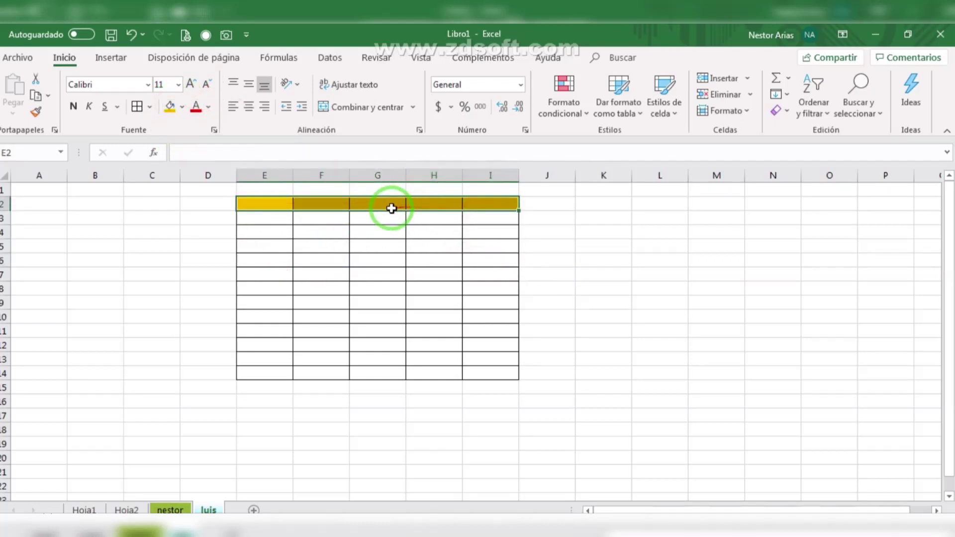
right_click(385, 204)
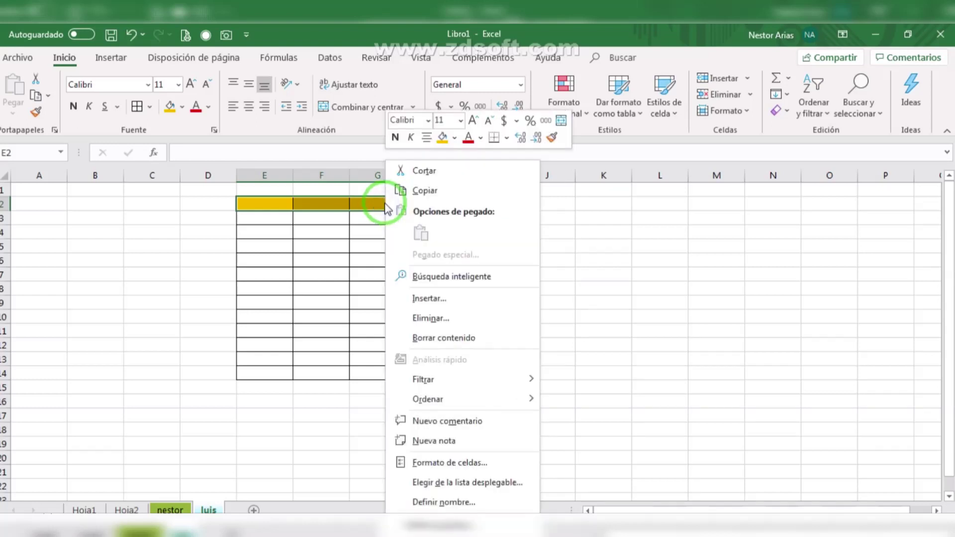
click(443, 459)
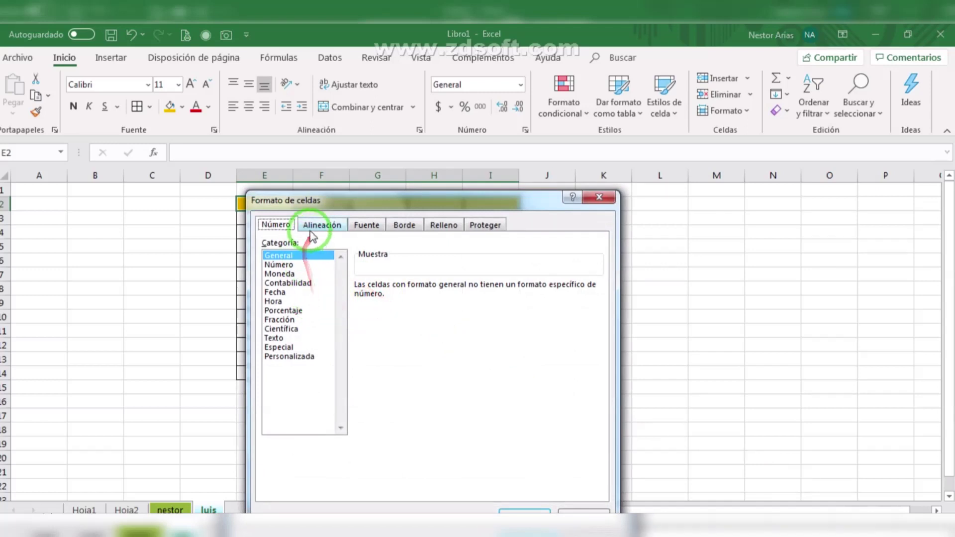
click(311, 224)
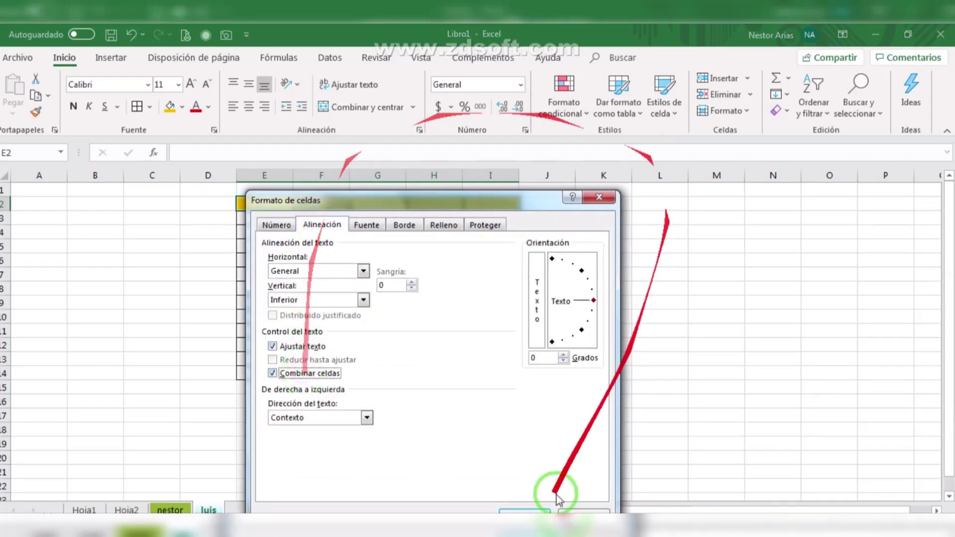
drag(492, 200, 491, 134)
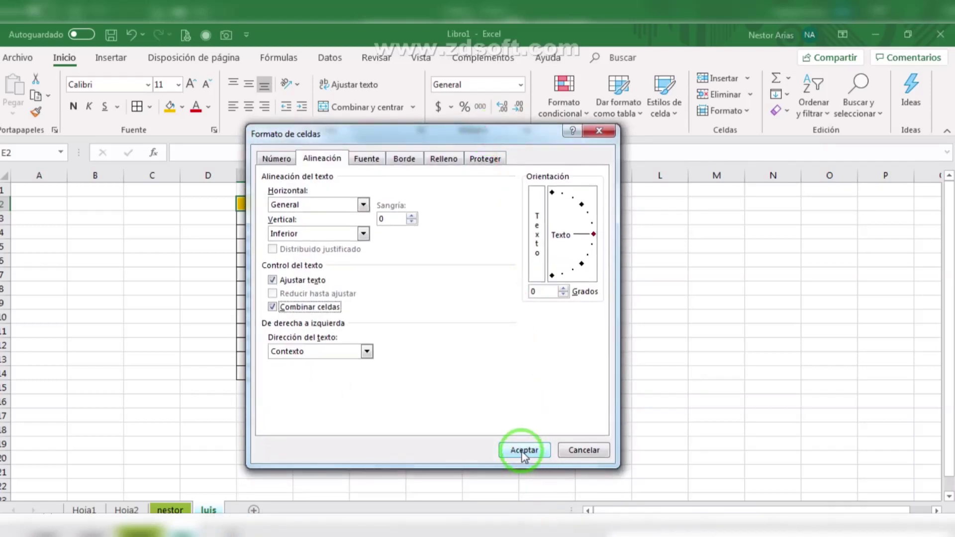
click(522, 450)
click(685, 278)
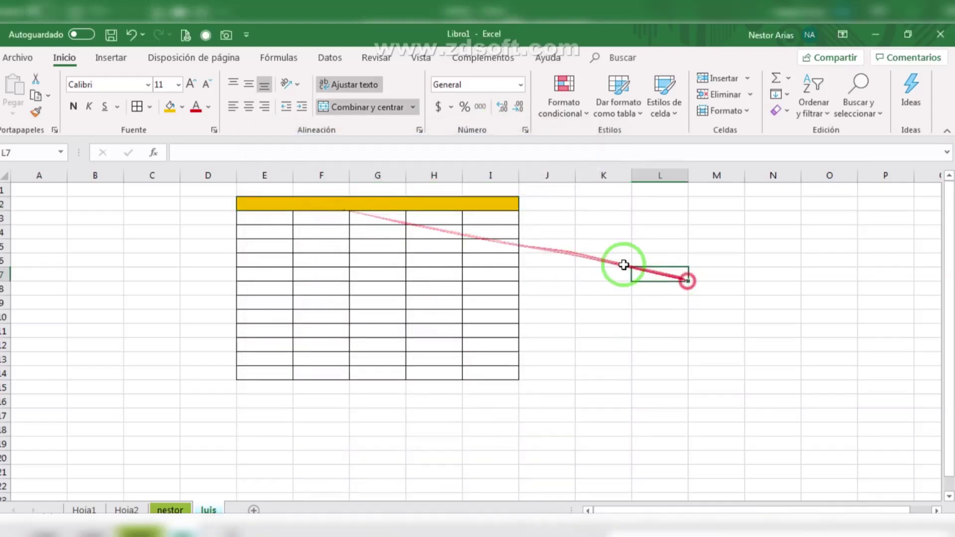
Enter the title "Tasa de Participacion" in the merged header cell and center it horizontally.
click(305, 205)
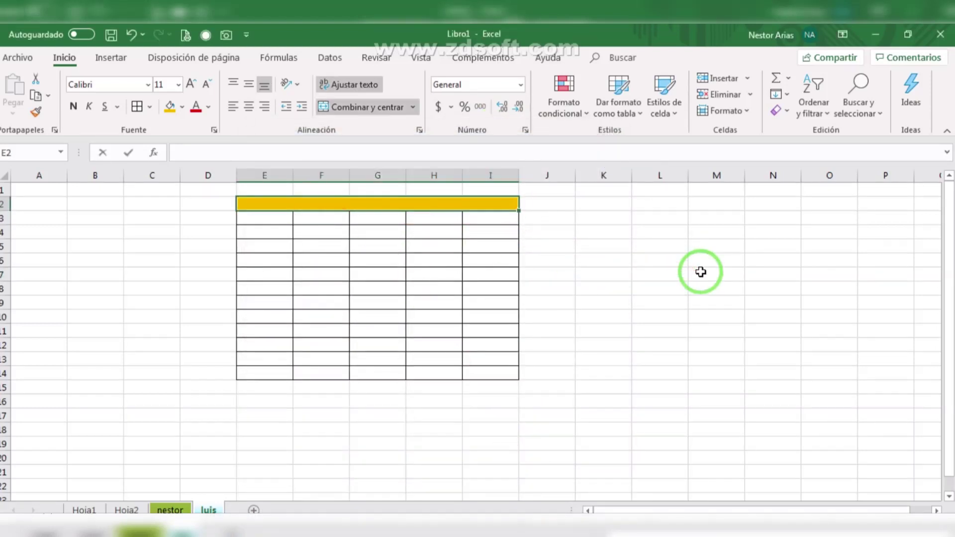
text(ticipacion)
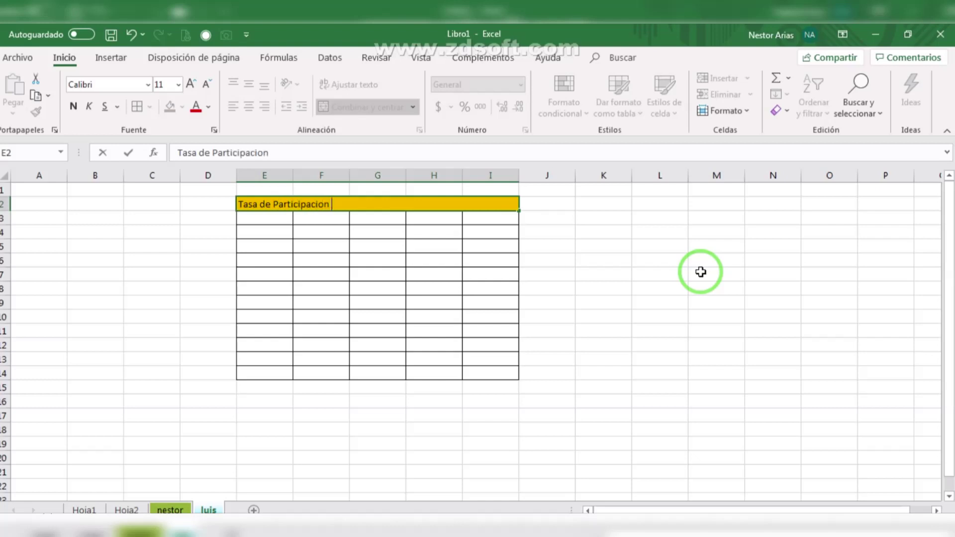
click(701, 271)
click(341, 204)
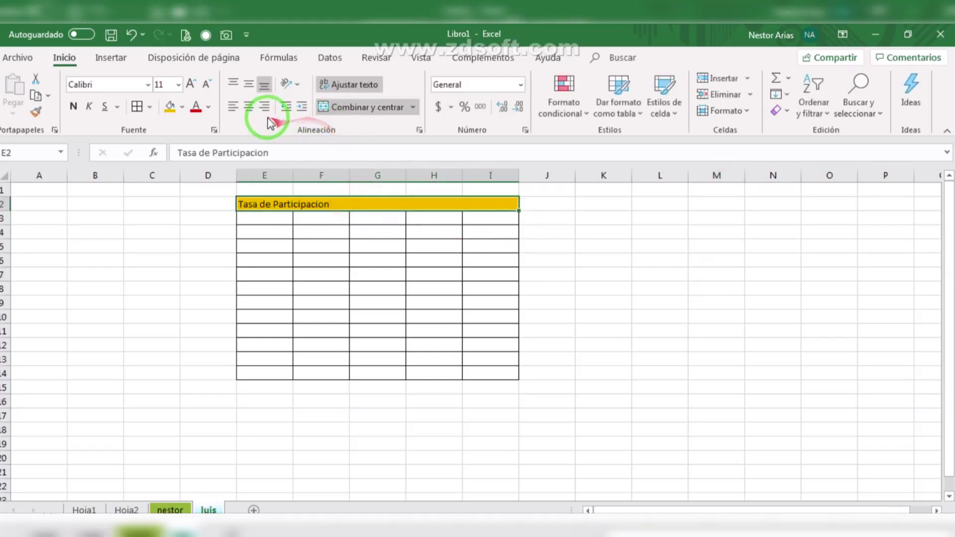
click(248, 106)
click(654, 314)
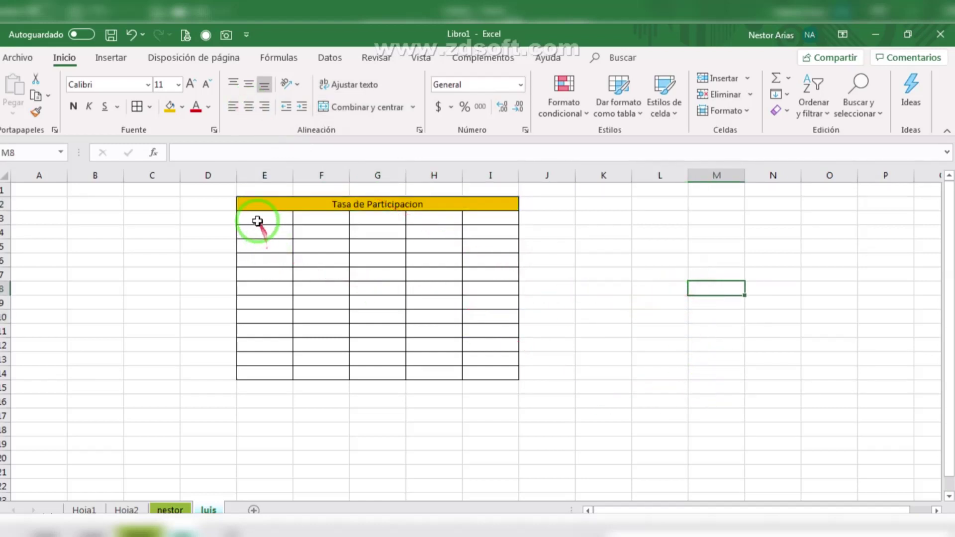
drag(256, 220, 505, 375)
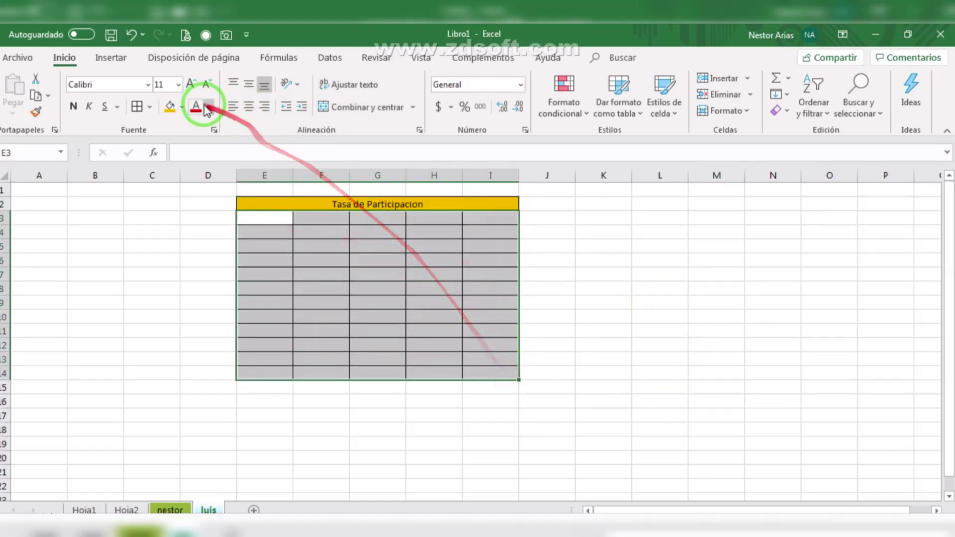
click(183, 107)
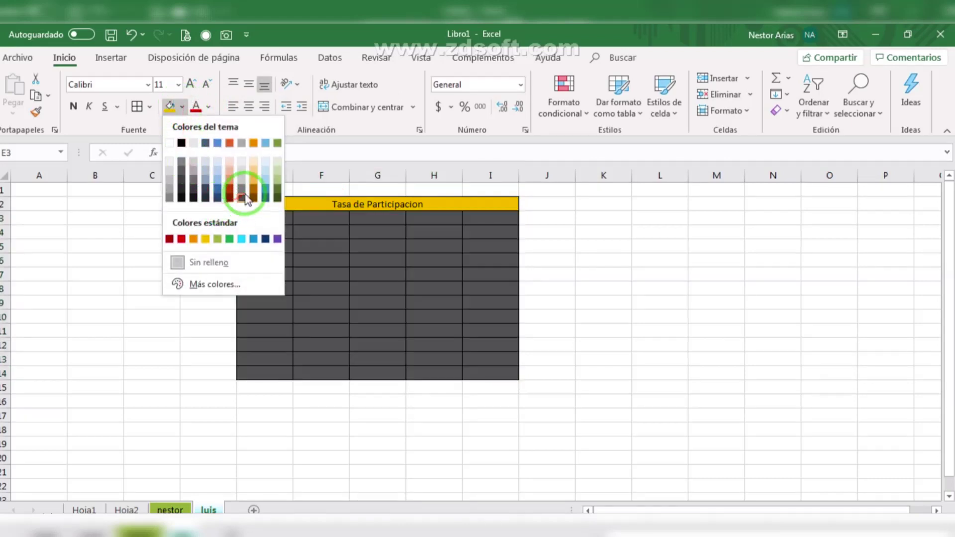
click(650, 273)
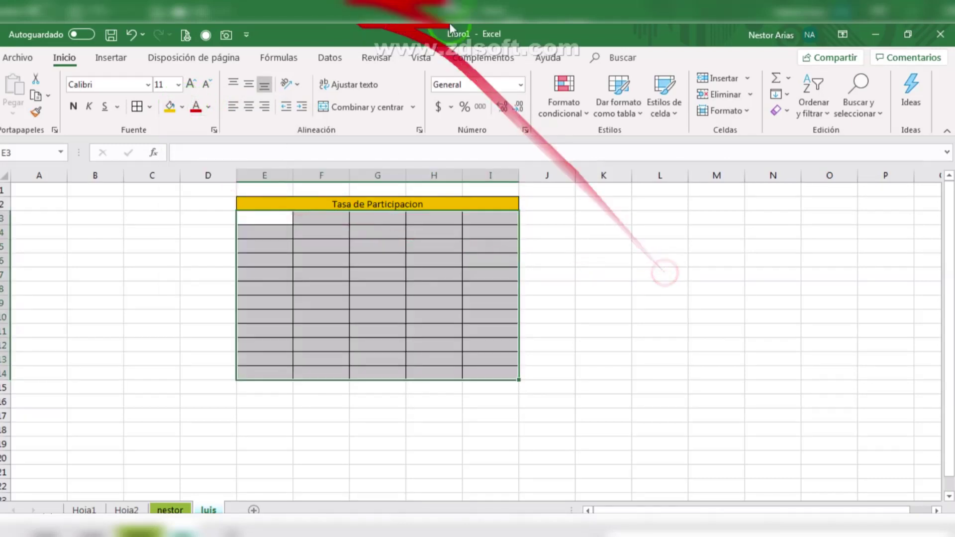
click(816, 398)
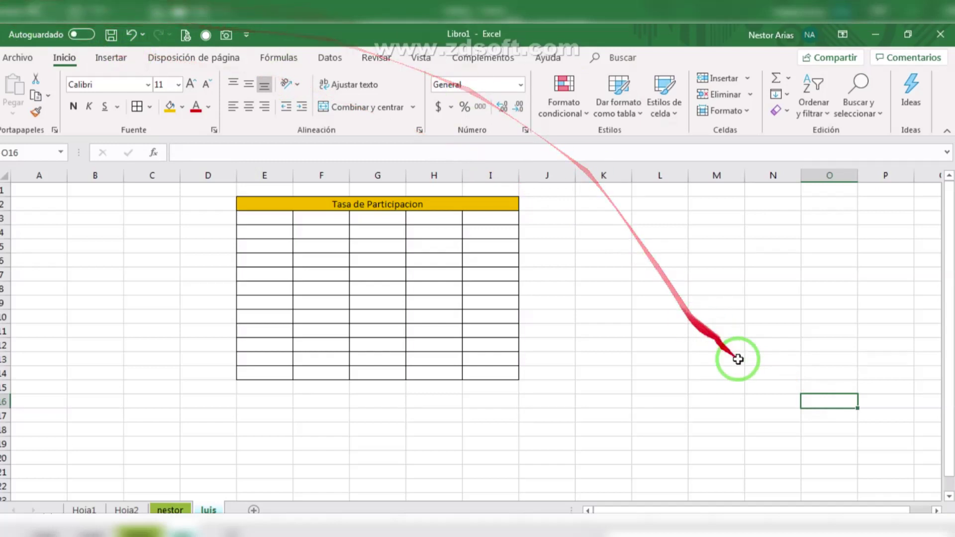
click(683, 347)
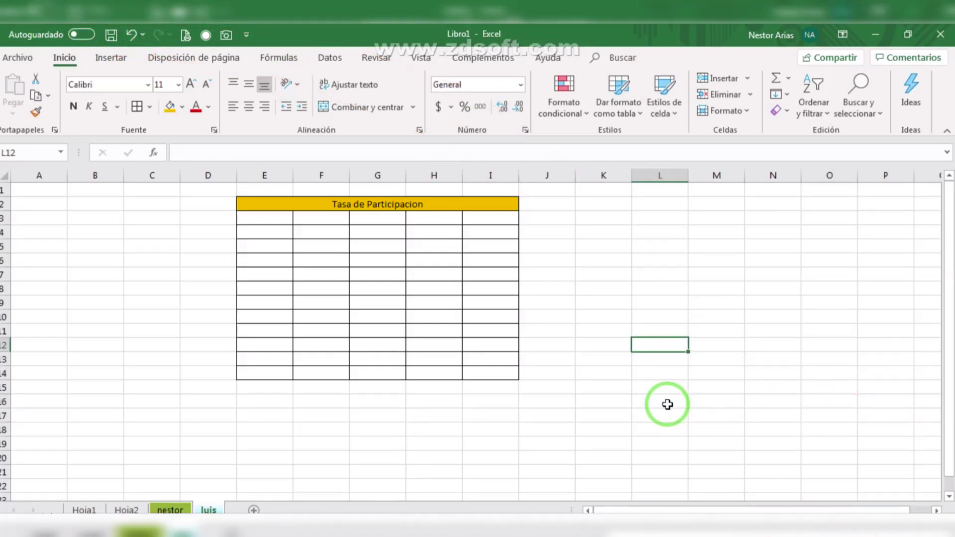
click(651, 273)
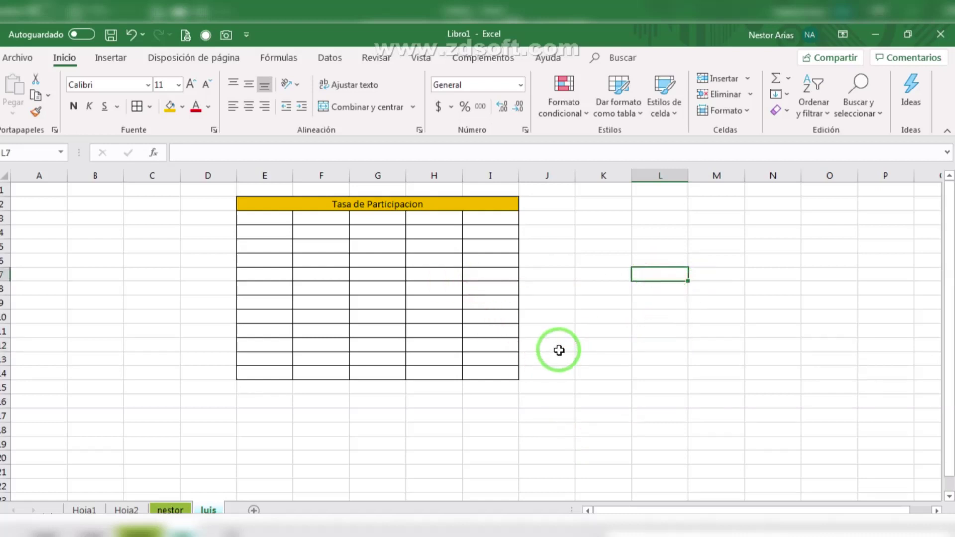
Enter the value 2 in each cell of the range I3:I13 in the table's last column.
click(491, 221)
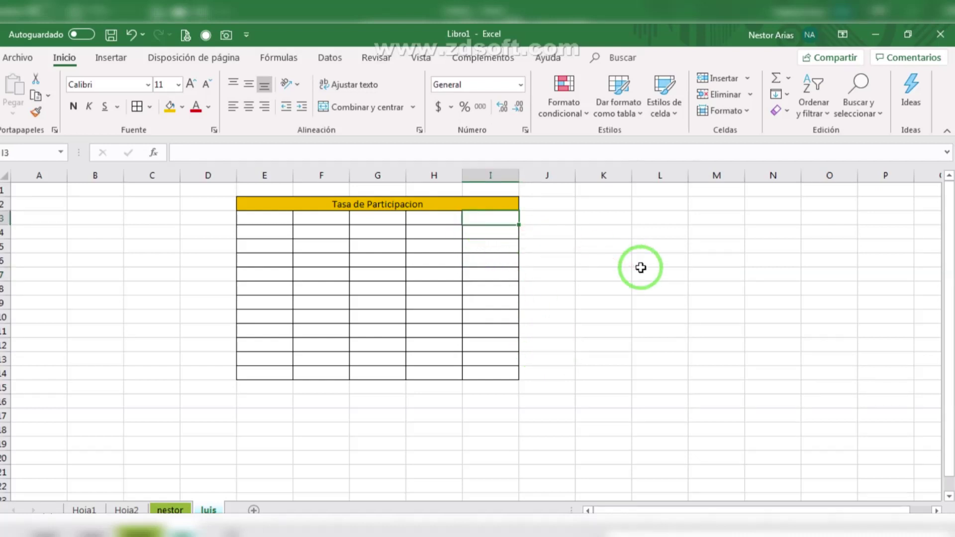
key(Return)
text(2)
key(Return)
text(2)
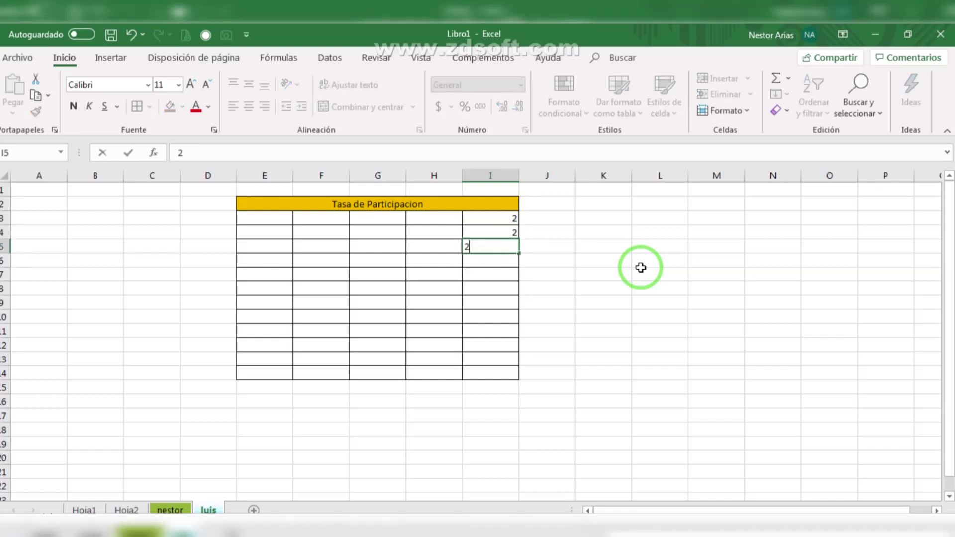
key(Return)
text(2)
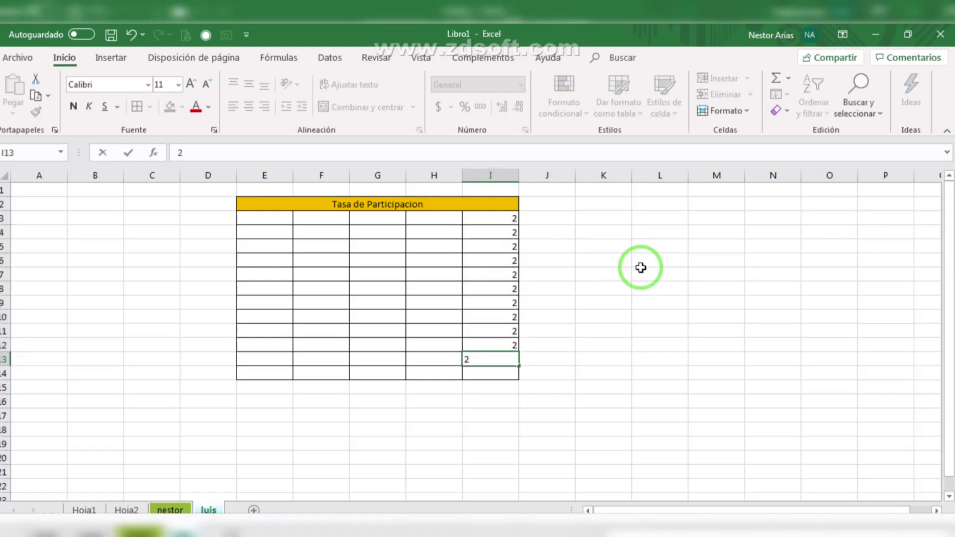
key(Return)
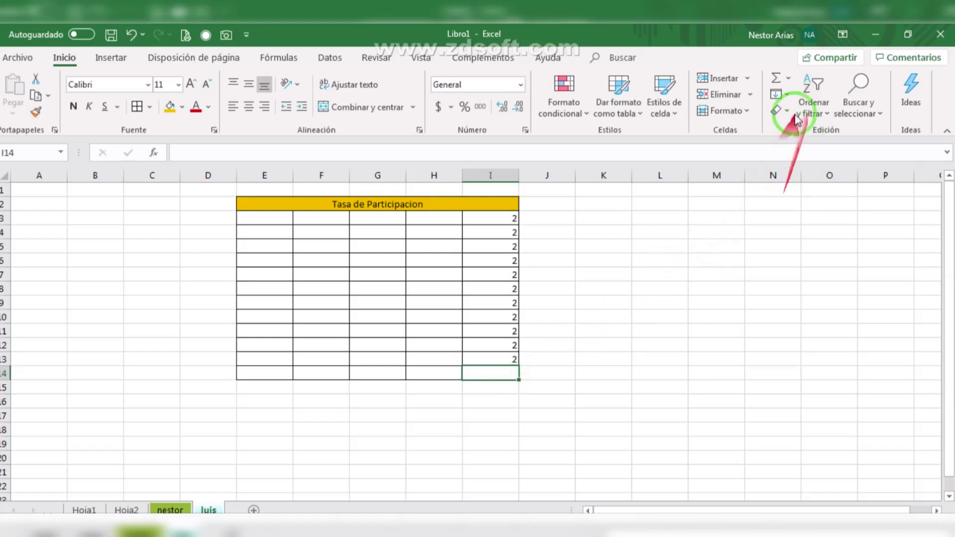
Add a SUMA formula totalling I3:I13 in cell I14.
click(787, 78)
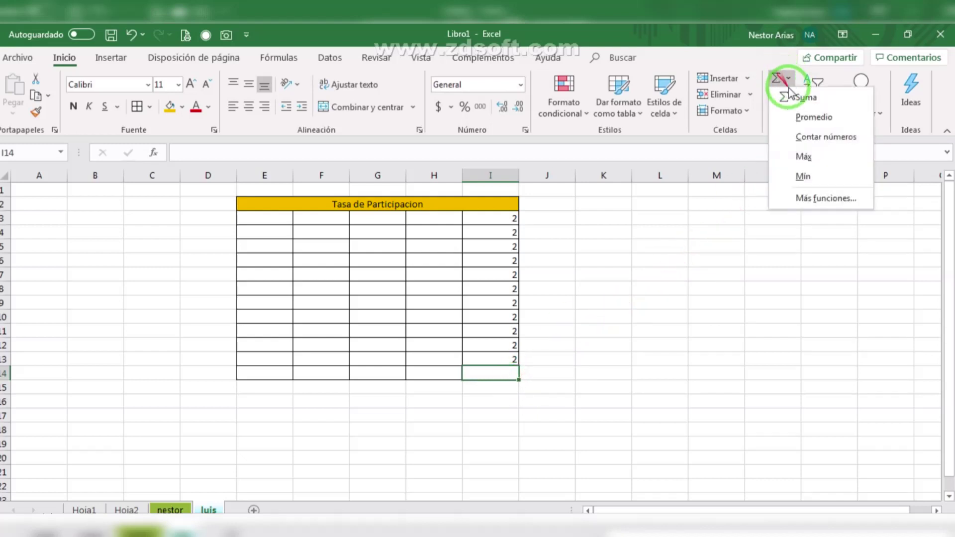
click(801, 97)
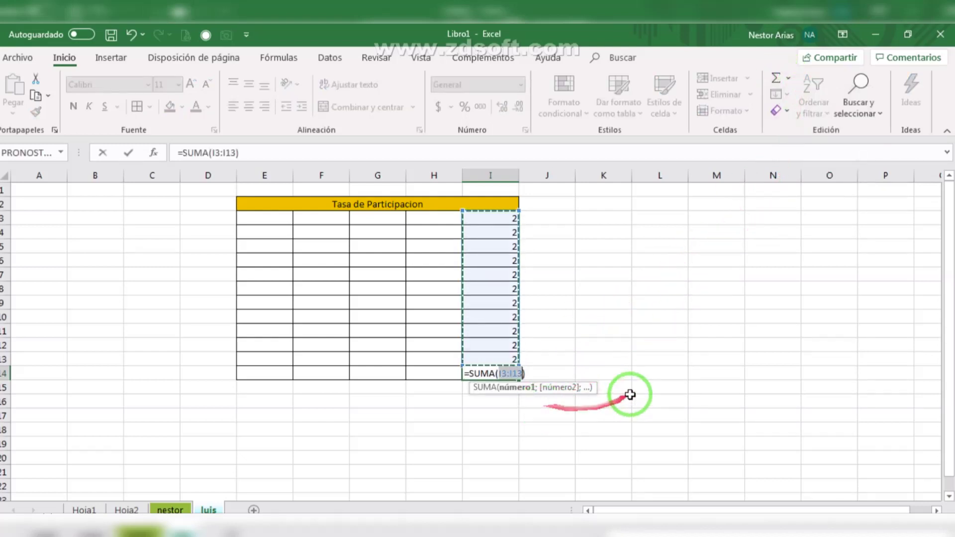
key(Return)
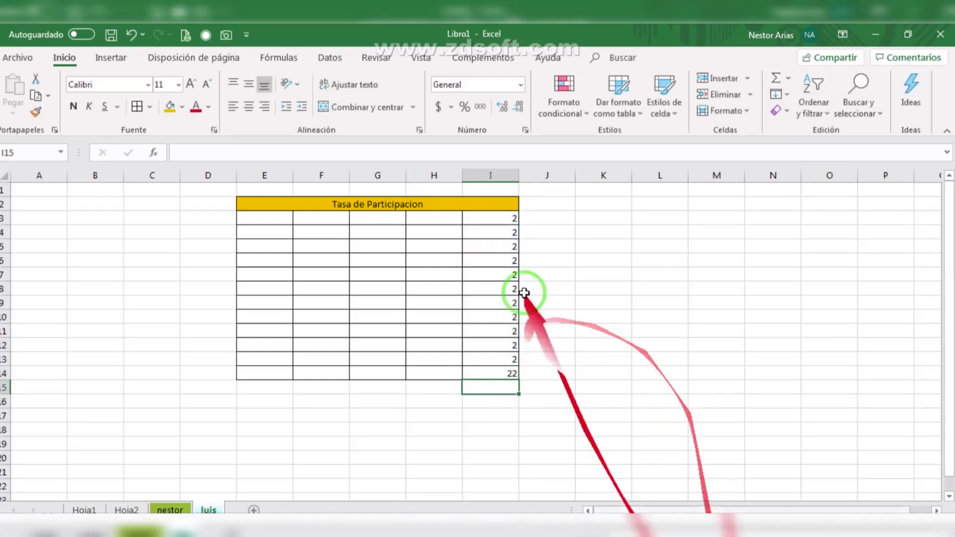
Fill the values of I3:I13 across columns E to H and extend the I14 sum formula across E14:H14.
drag(510, 222, 514, 358)
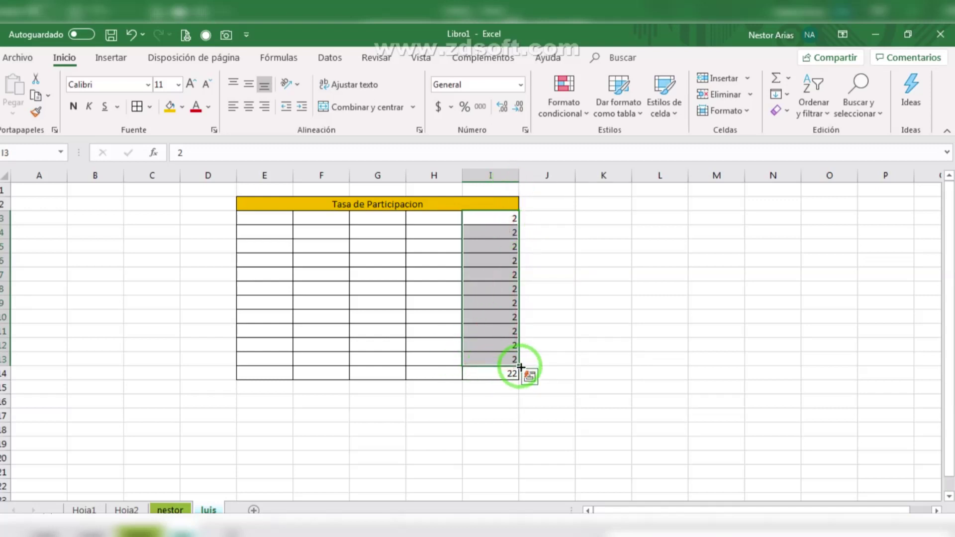
drag(521, 364, 248, 356)
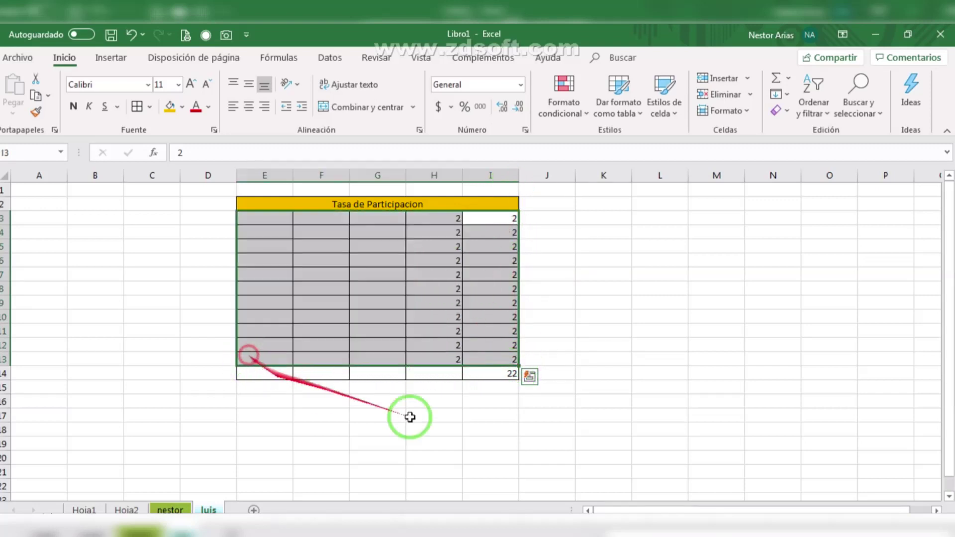
click(475, 398)
click(507, 376)
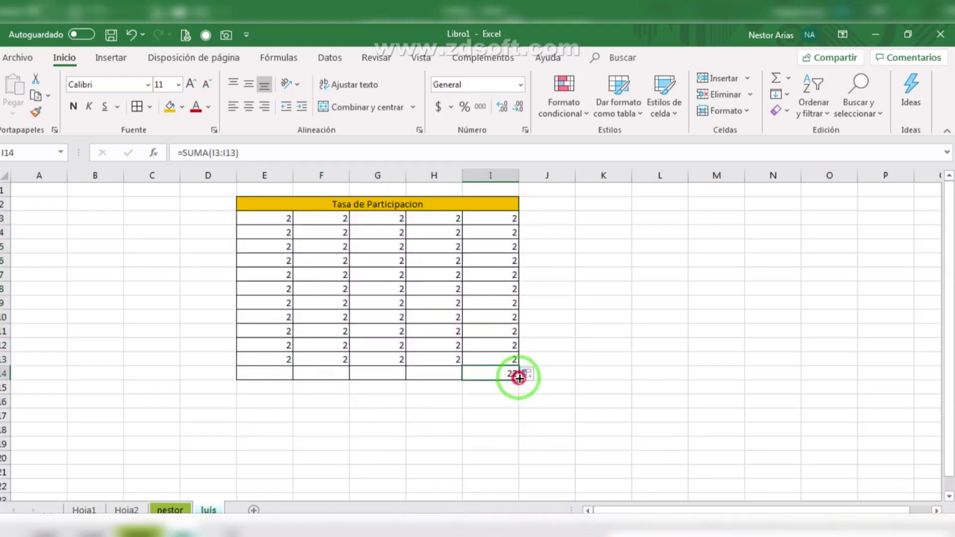
drag(505, 380, 260, 371)
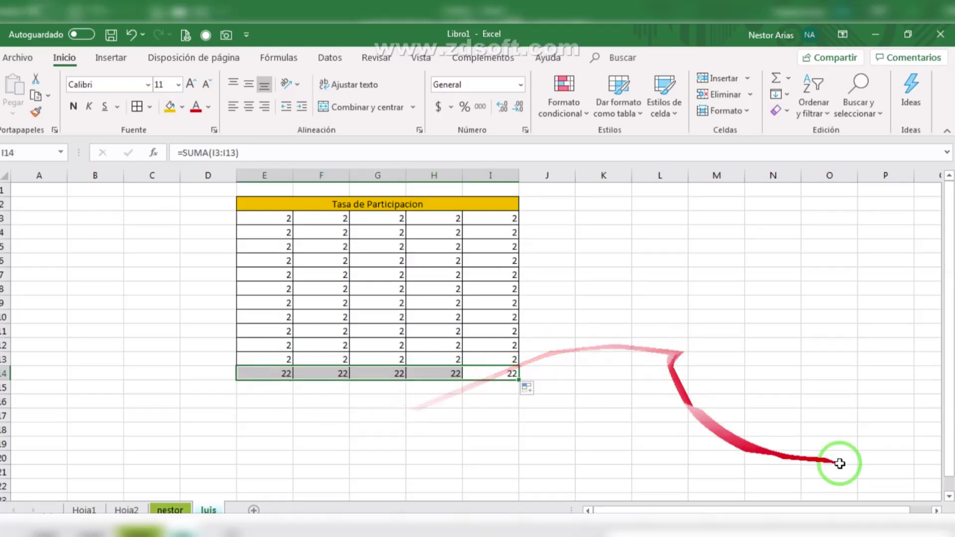
click(646, 370)
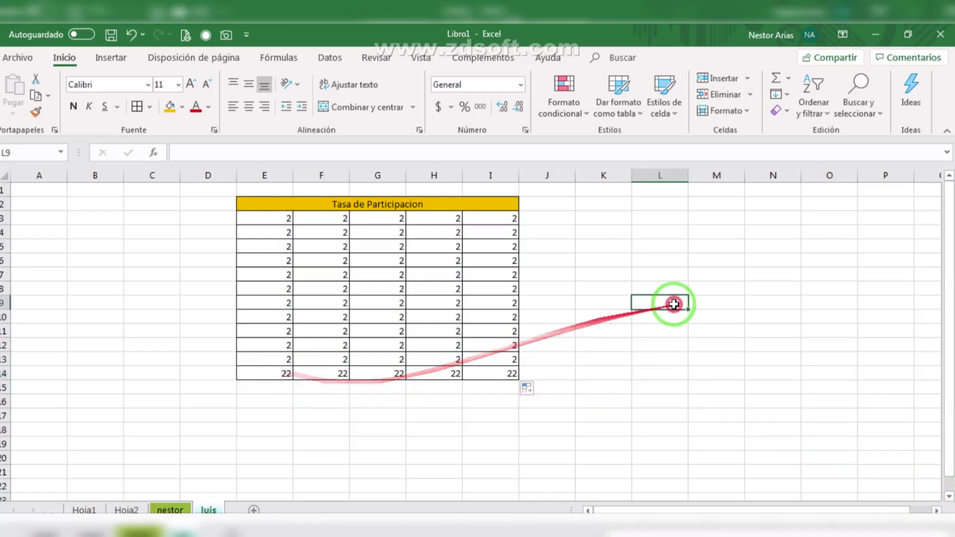
click(473, 249)
click(616, 274)
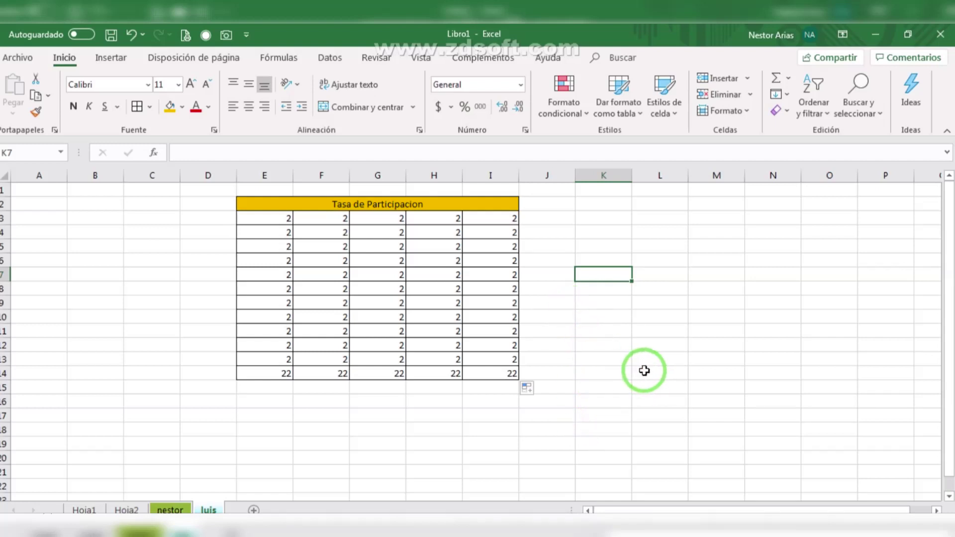
click(660, 415)
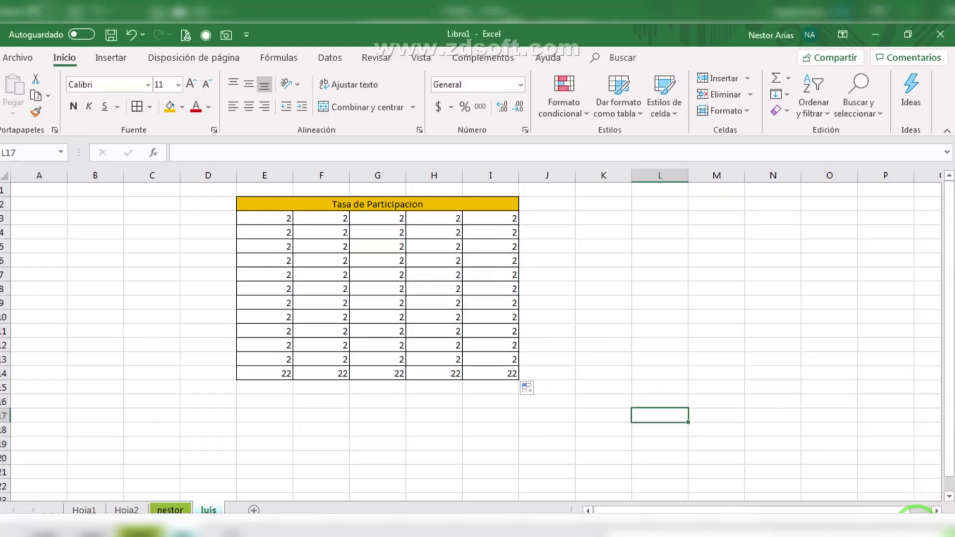
scroll(916, 512, up, 3)
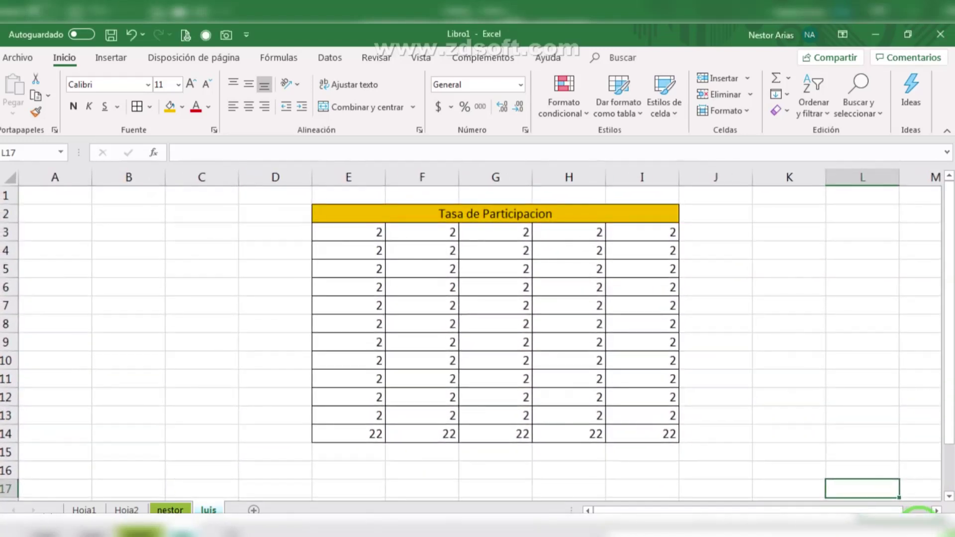
scroll(919, 513, up, 2)
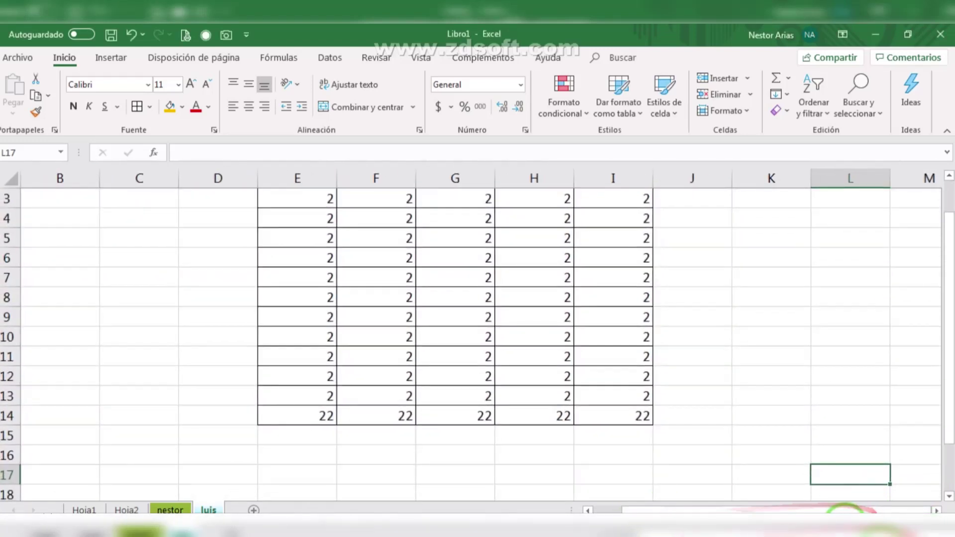
scroll(838, 512, down, 3)
scroll(839, 512, down, 2)
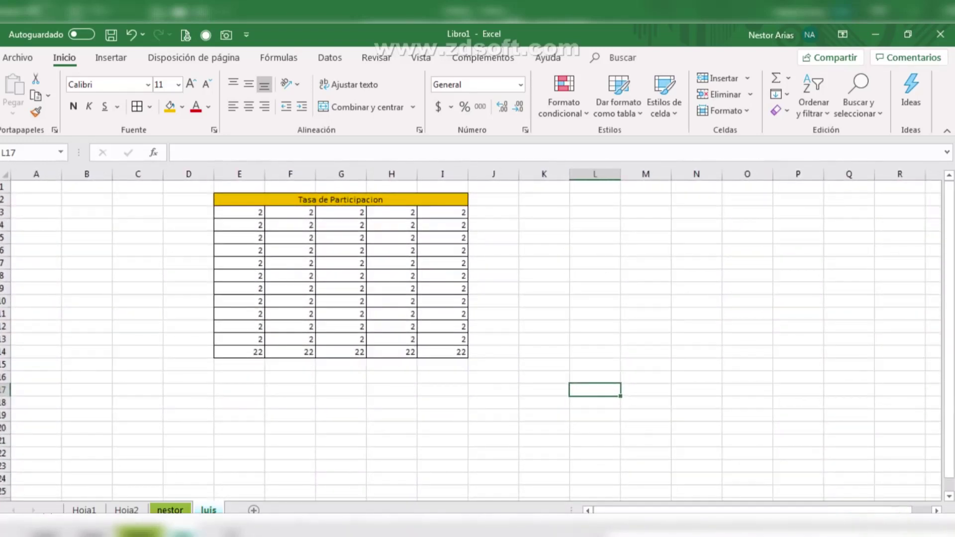
scroll(917, 511, up, 1)
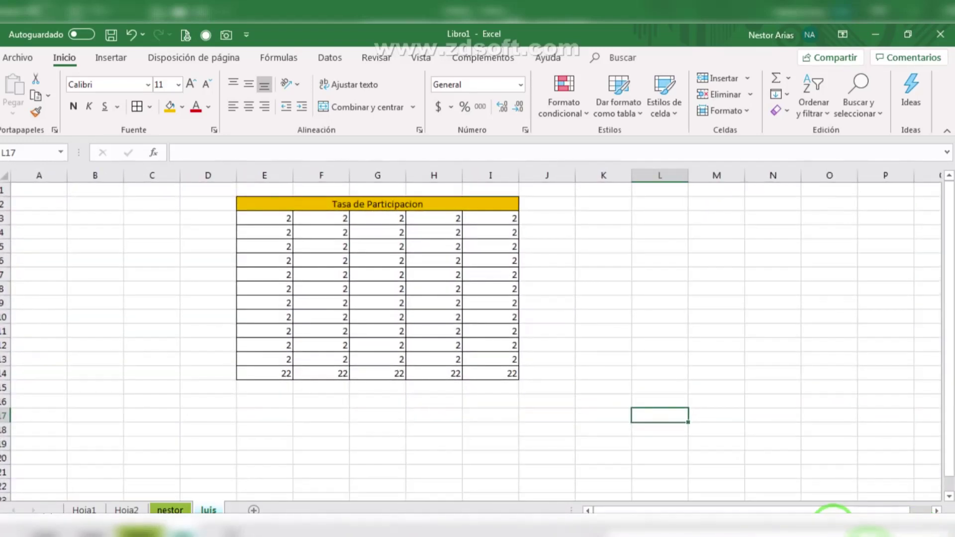
scroll(833, 509, down, 4)
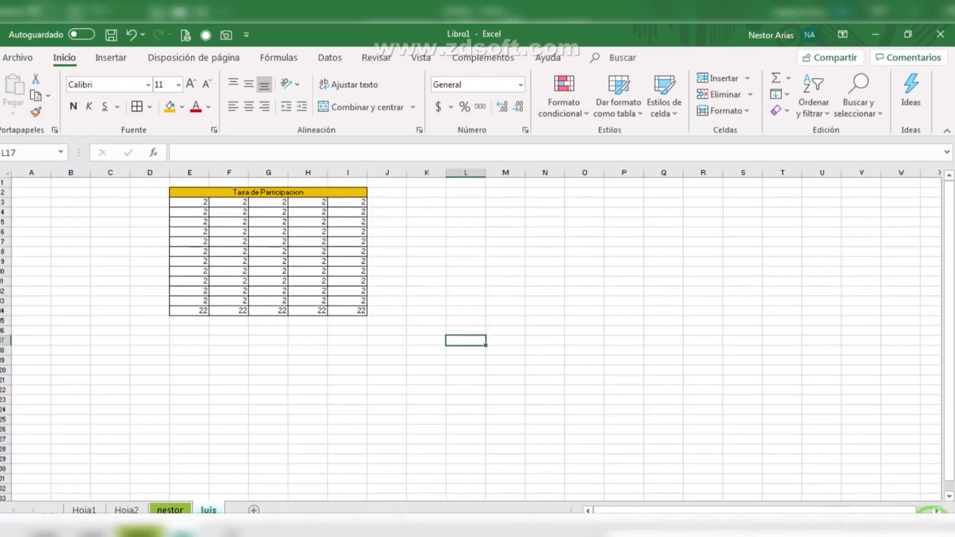
scroll(914, 511, up, 2)
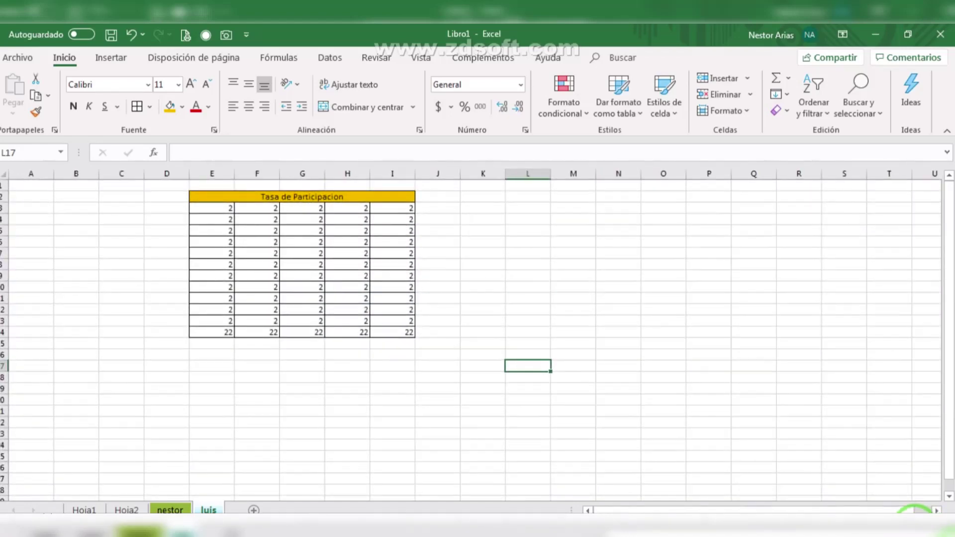
scroll(920, 510, up, 1)
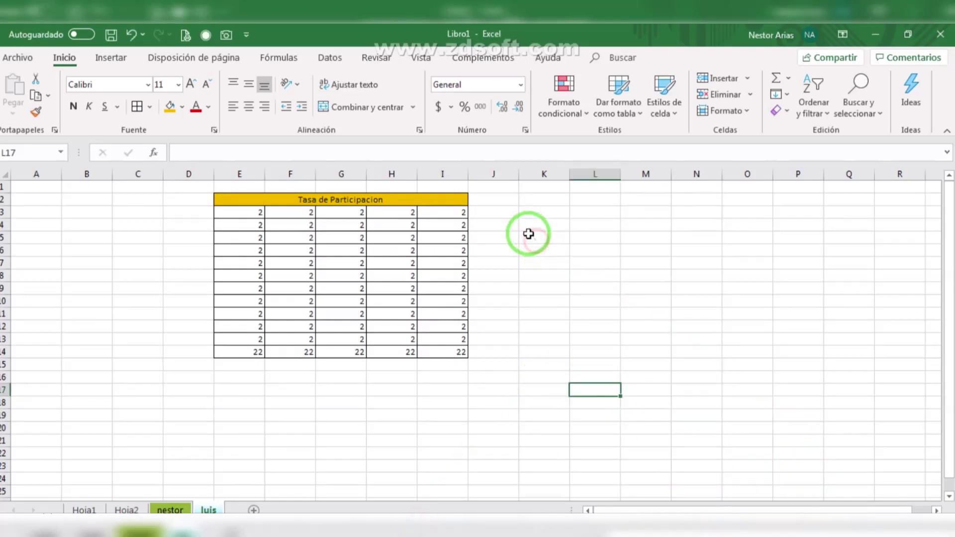
Merge and center the range K4:Q13 and enter the text "curso de excel basico" in it.
drag(530, 227, 835, 343)
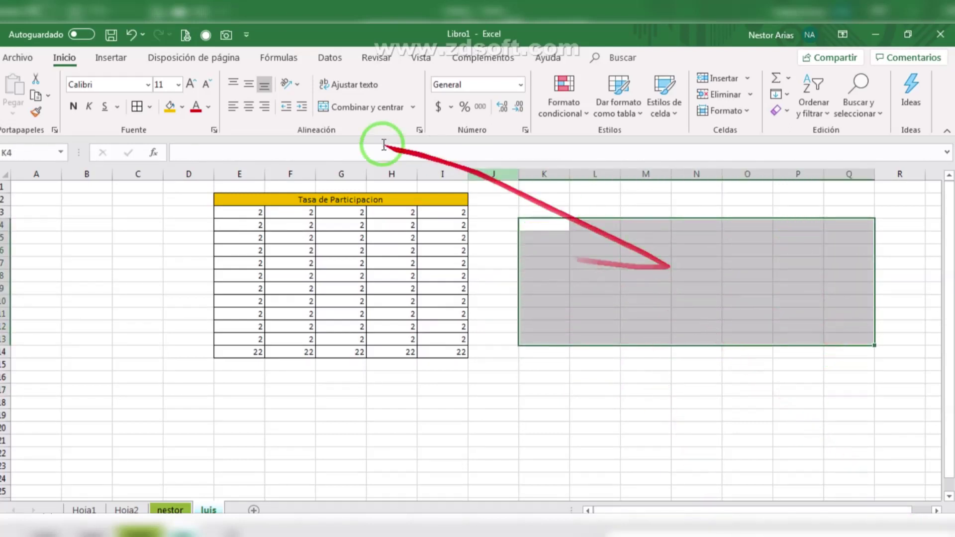
click(363, 109)
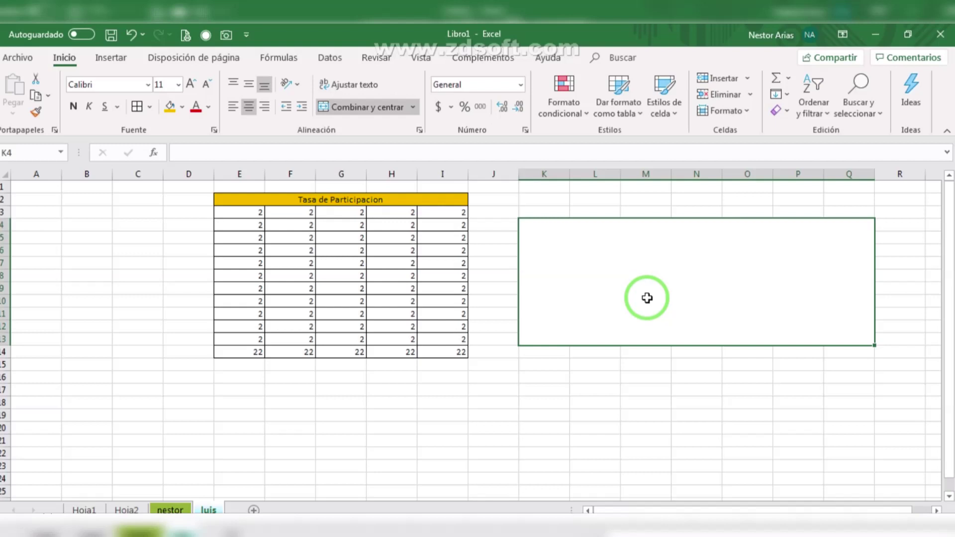
text(curso de excel basico)
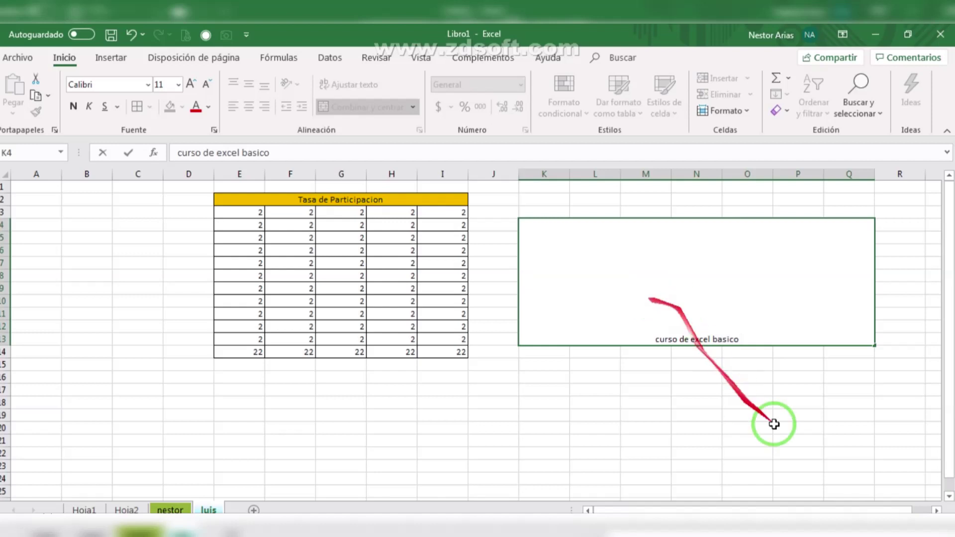
click(789, 368)
Align the text in the merged cell K4:Q13 to the top and left.
click(771, 324)
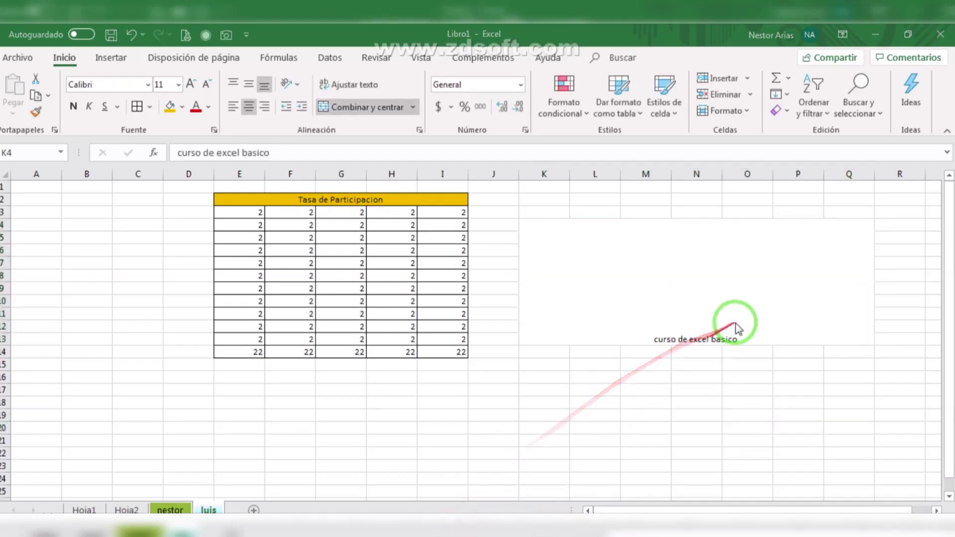
click(756, 340)
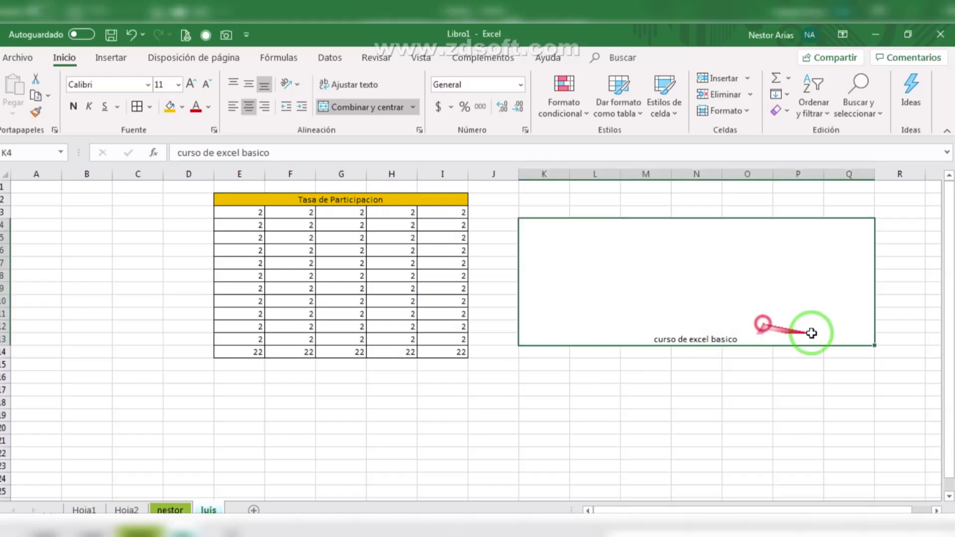
click(233, 84)
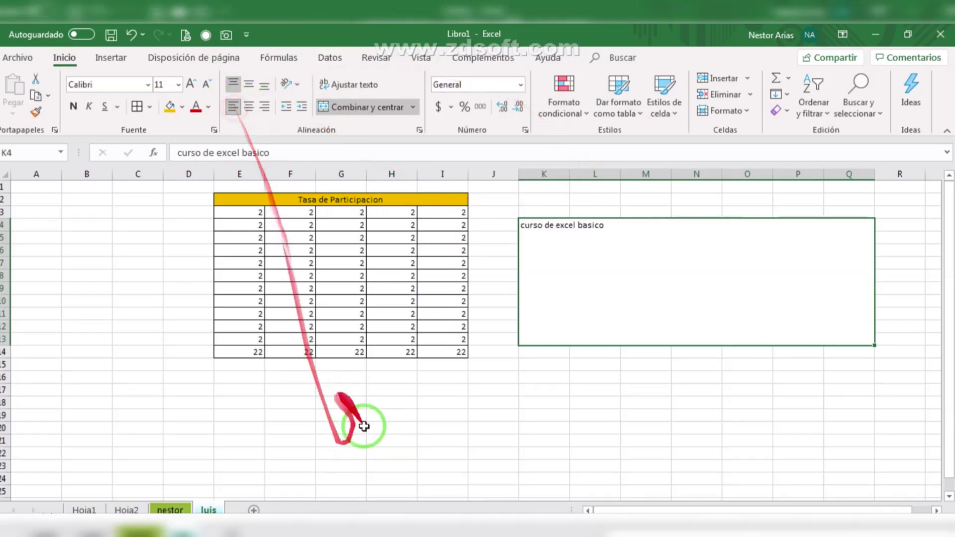
click(619, 232)
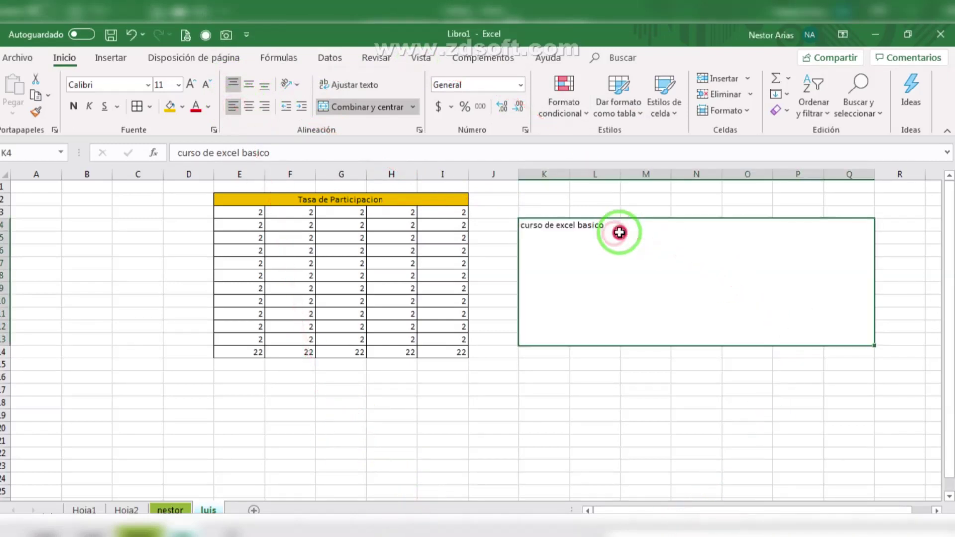
double_click(629, 231)
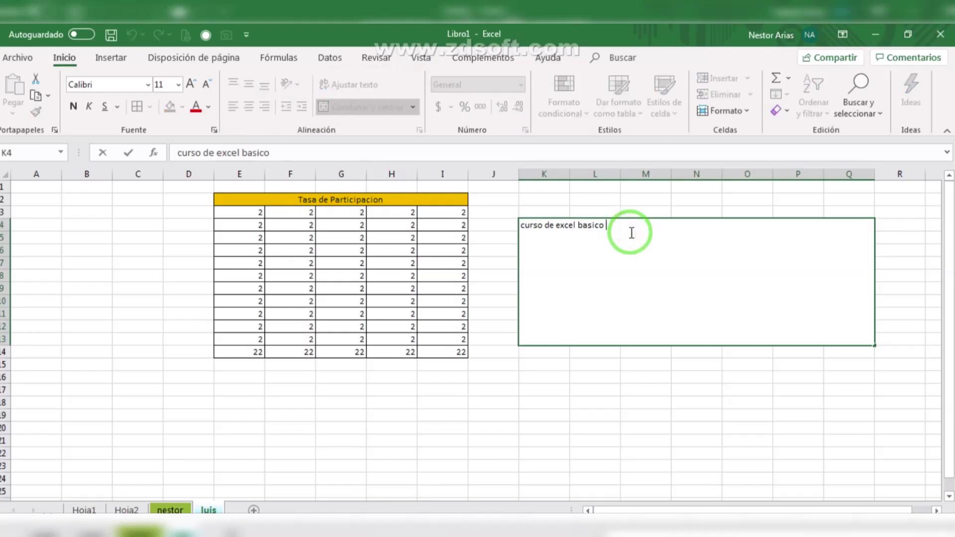
click(735, 437)
click(704, 291)
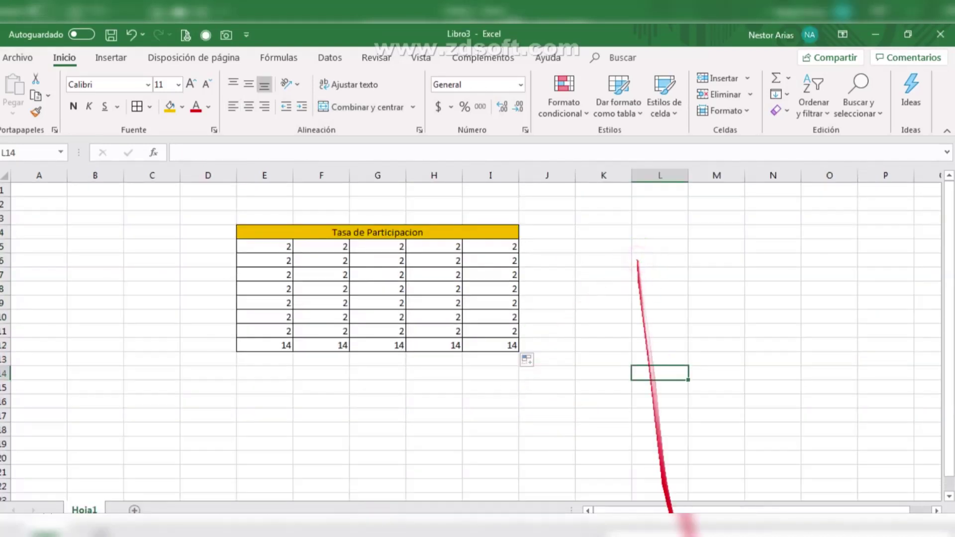
click(765, 369)
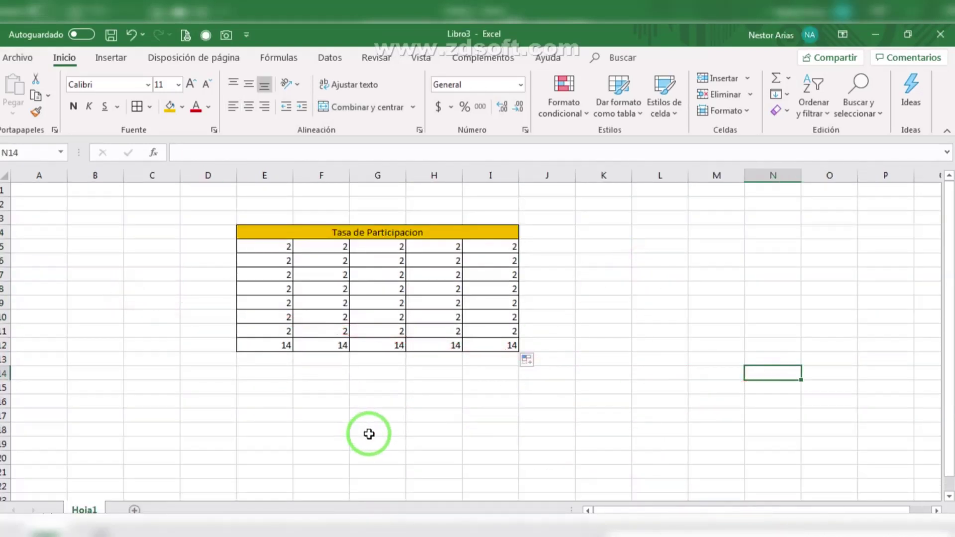
click(786, 341)
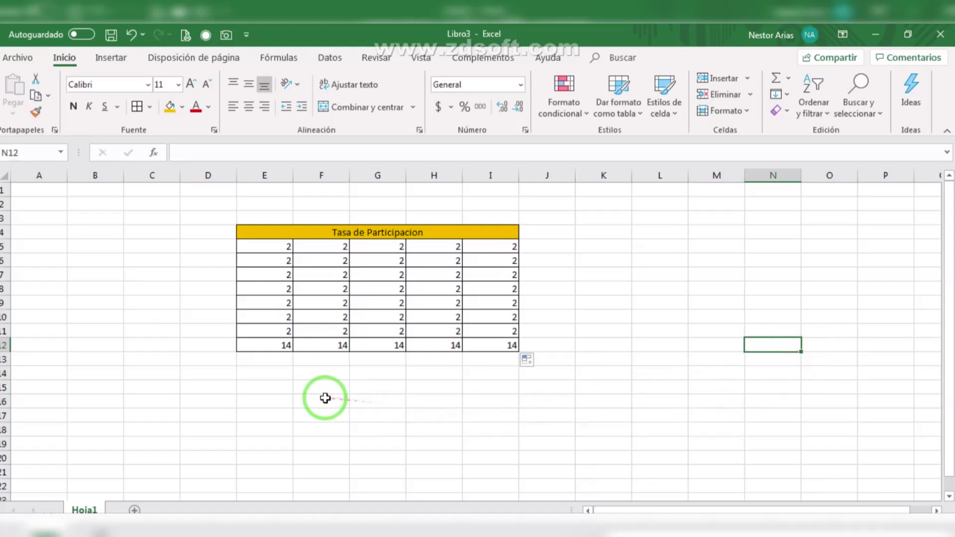
click(562, 359)
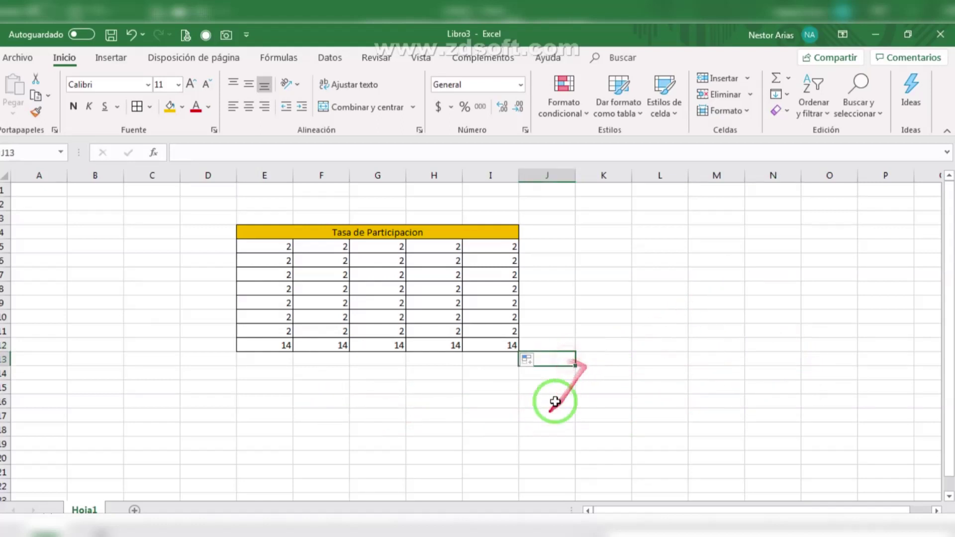